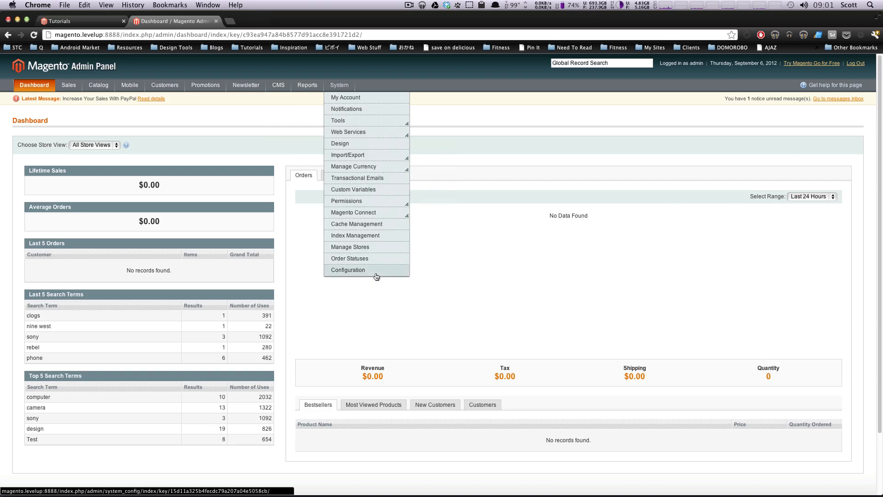
Step: Open the Shipping Settings section of the system configuration
{"action": "left_click", "coordinate": [359, 269]}
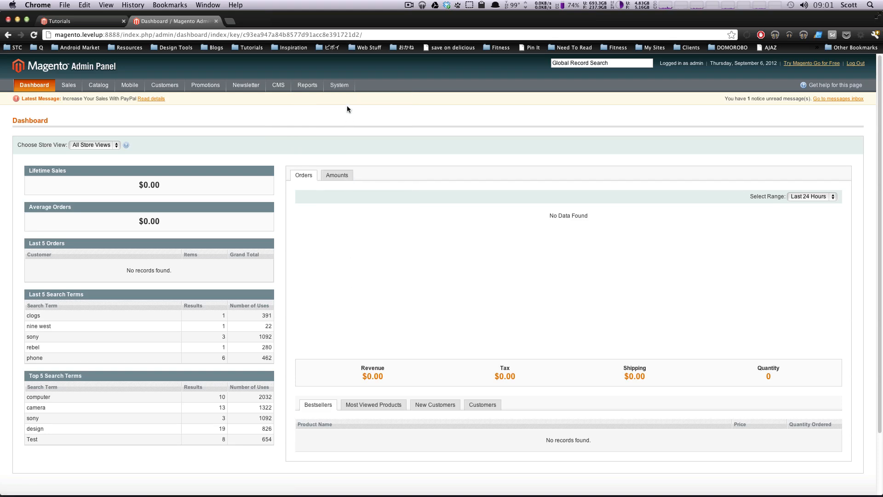
{"action": "mouse_move", "coordinate": [334, 86]}
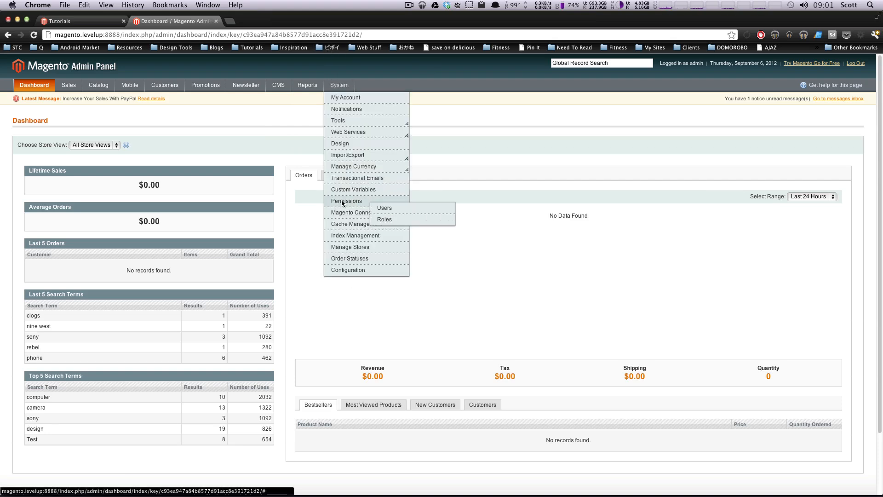
{"action": "left_click", "coordinate": [352, 270]}
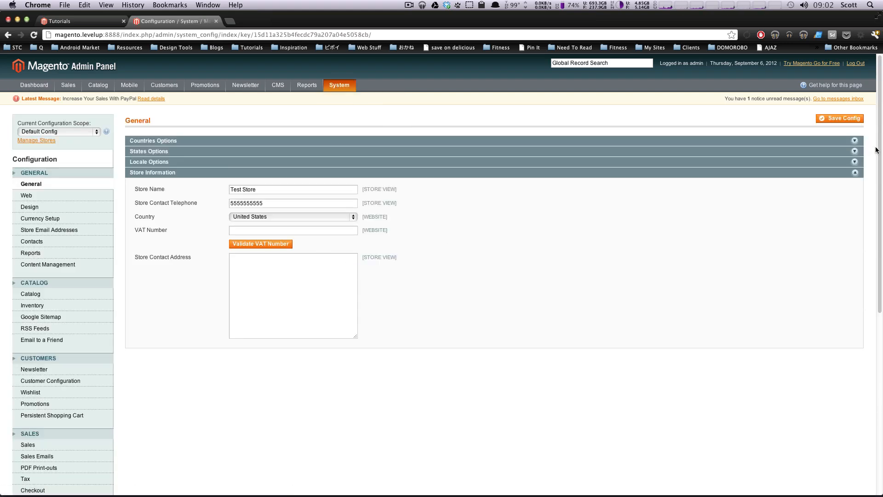
{"action": "scroll", "coordinate": [881, 151], "scroll_direction": "down", "scroll_amount": 2}
{"action": "scroll", "coordinate": [881, 189], "scroll_direction": "down", "scroll_amount": 8}
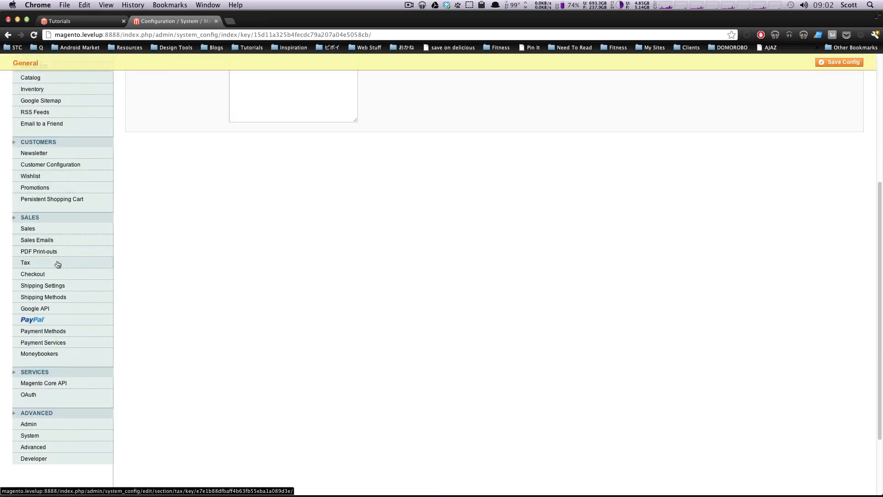
{"action": "left_click", "coordinate": [42, 286]}
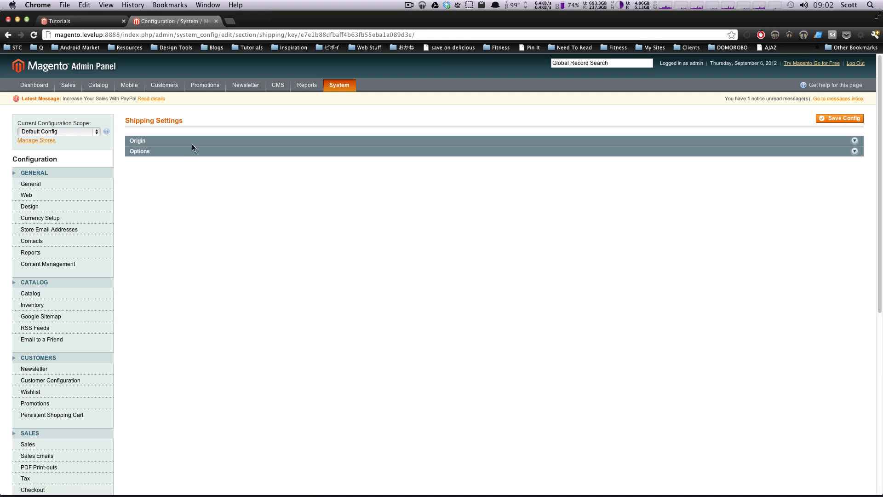
Step: Set the shipping origin's region to Michigan, ZIP code to 48114 and city to Ann Arbor
{"action": "left_click", "coordinate": [161, 144]}
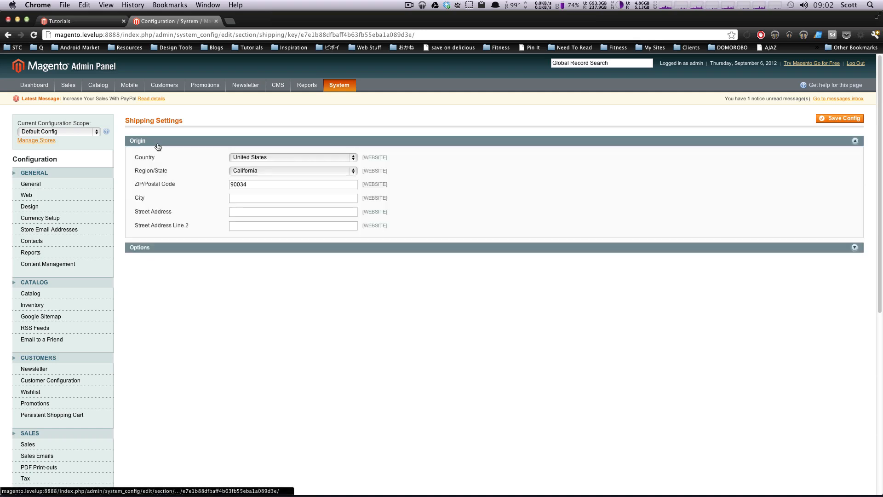
{"action": "left_click", "coordinate": [257, 172]}
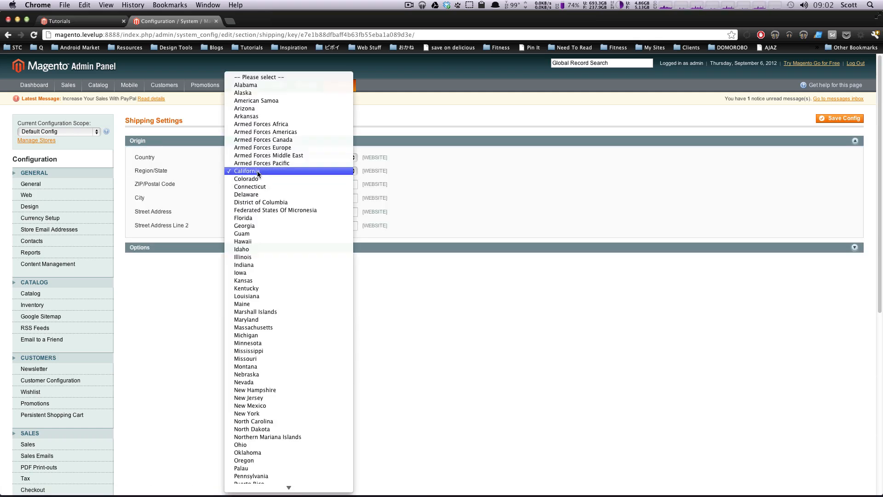
{"action": "left_click", "coordinate": [259, 336]}
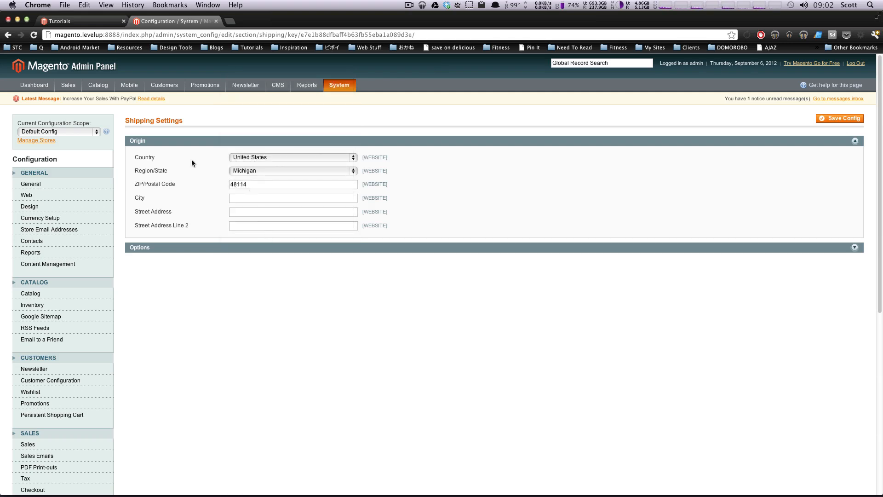
{"action": "left_click", "coordinate": [240, 198]}
{"action": "type", "text": "Ann Arbor"}
Step: Set Allow Shipping to Multiple Addresses to No in the shipping options and save the configuration
{"action": "left_click", "coordinate": [218, 249]}
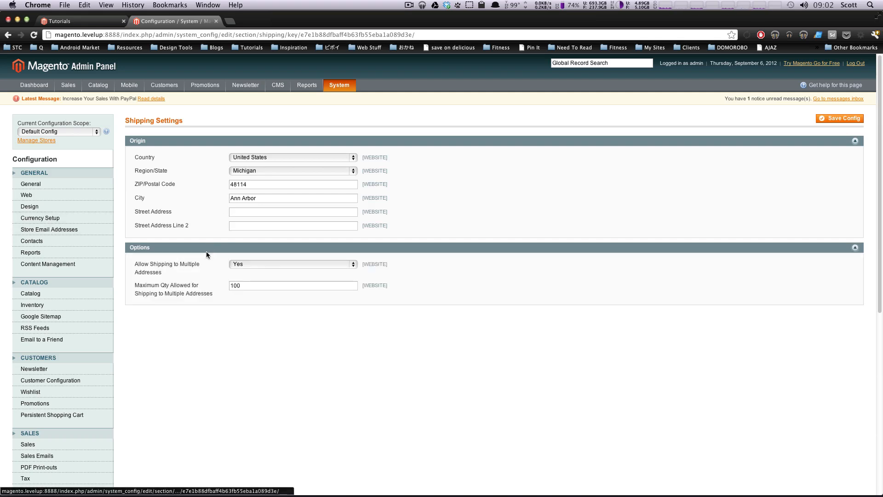
{"action": "left_click_drag", "start_coordinate": [201, 265], "coordinate": [136, 267]}
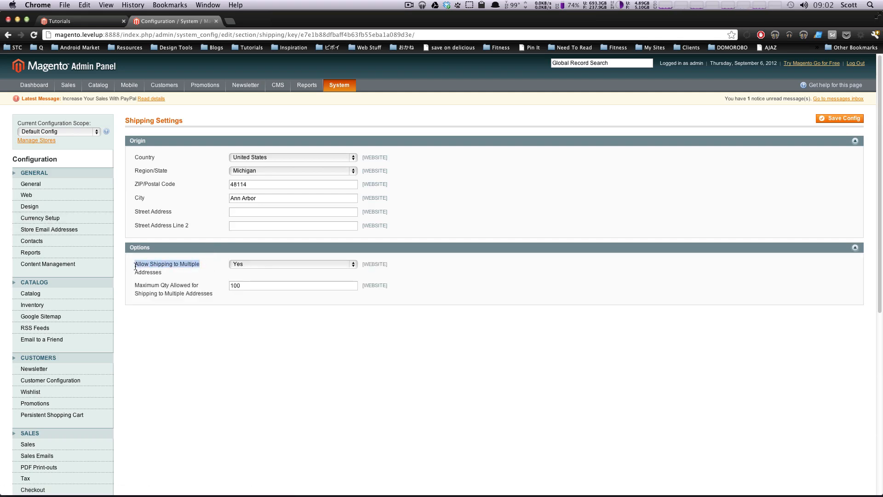
{"action": "left_click", "coordinate": [240, 263]}
{"action": "left_click", "coordinate": [246, 270]}
{"action": "left_click", "coordinate": [828, 122]}
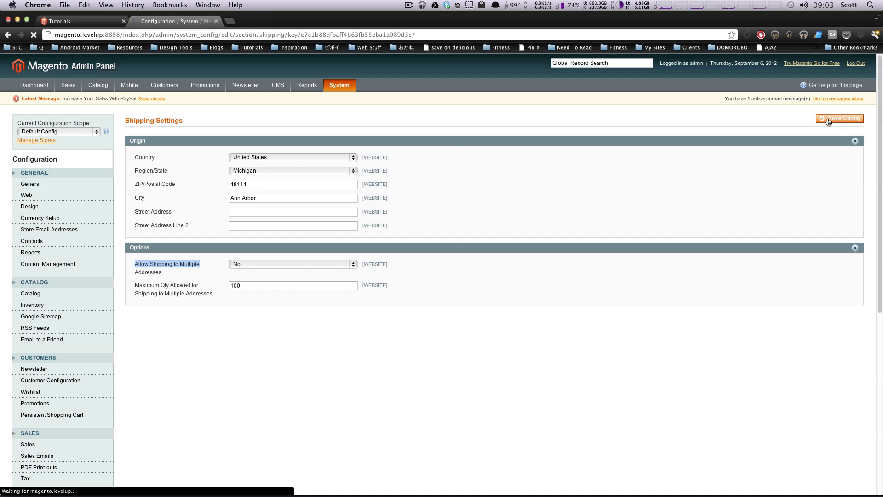
Step: Open the Shipping Methods configuration and expand the Flat Rate section to review its Enabled and Title settings
{"action": "scroll", "coordinate": [873, 215], "scroll_direction": "down", "scroll_amount": 5}
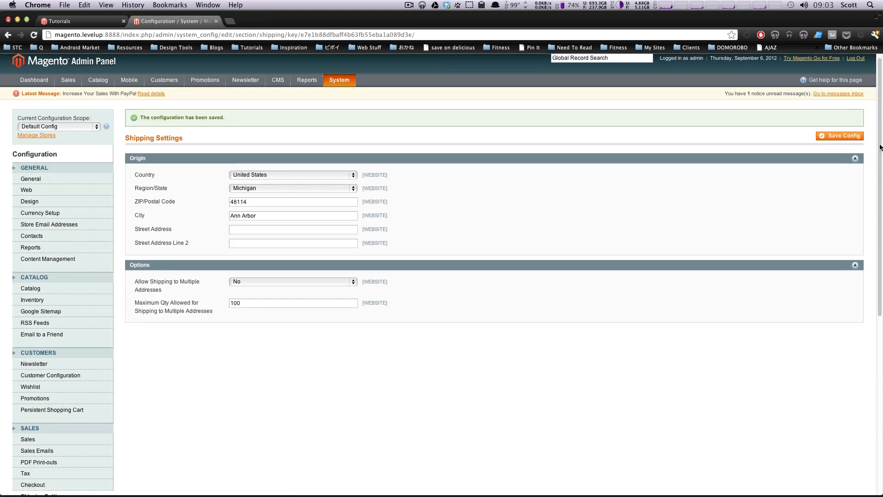
{"action": "left_click", "coordinate": [59, 361]}
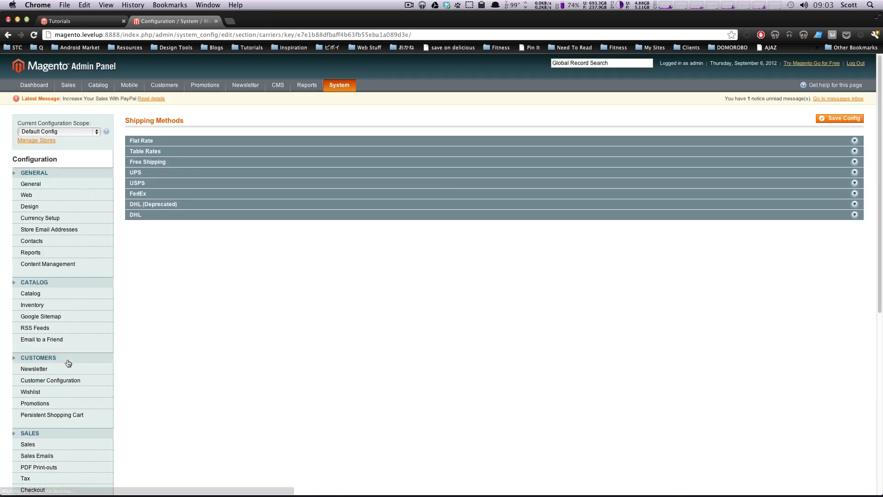
{"action": "left_click", "coordinate": [177, 142]}
{"action": "left_click", "coordinate": [178, 141]}
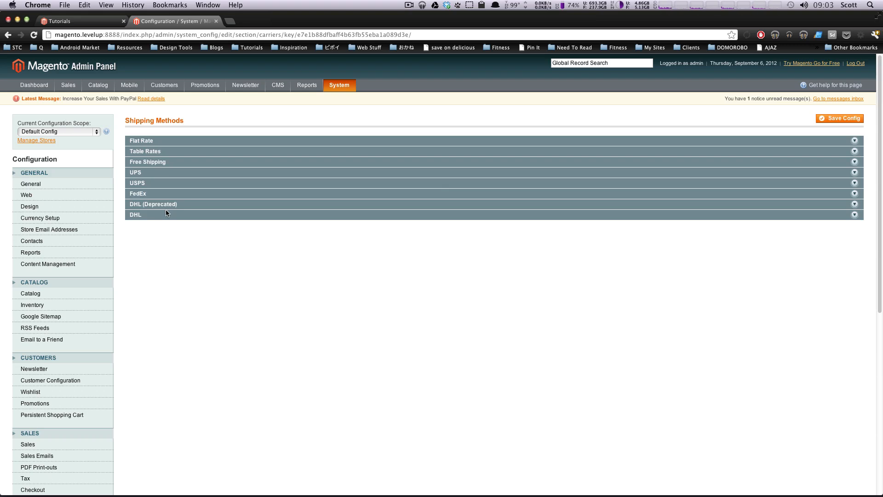
{"action": "left_click", "coordinate": [167, 141]}
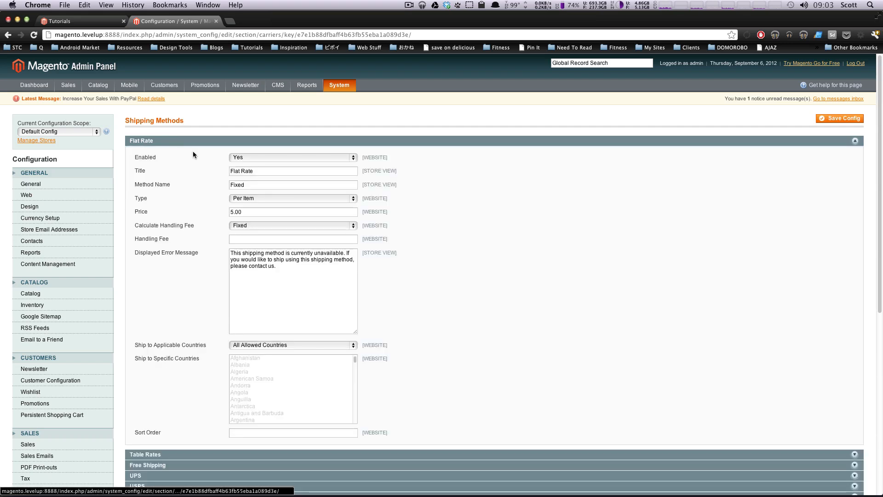
{"action": "mouse_move", "coordinate": [159, 158]}
{"action": "left_mouse_down"}
{"action": "mouse_move", "coordinate": [133, 157]}
{"action": "mouse_move", "coordinate": [159, 161]}
{"action": "left_mouse_up"}
{"action": "left_click", "coordinate": [140, 171]}
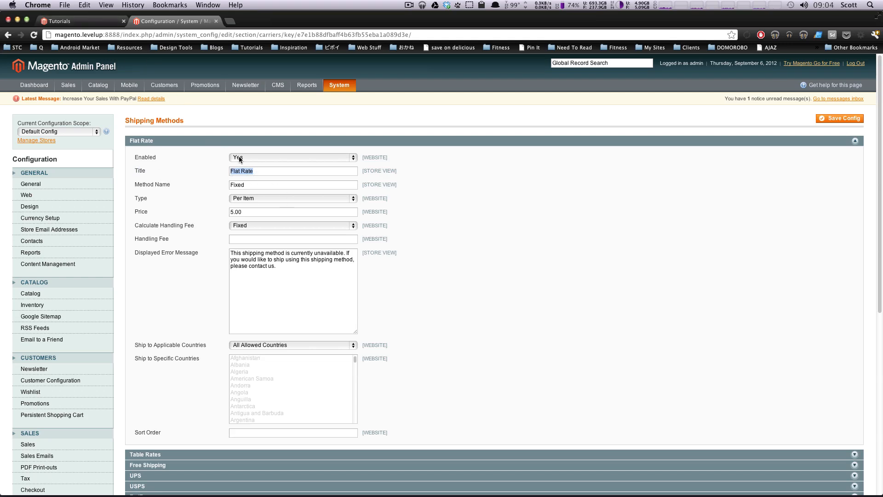
{"action": "left_click", "coordinate": [248, 171]}
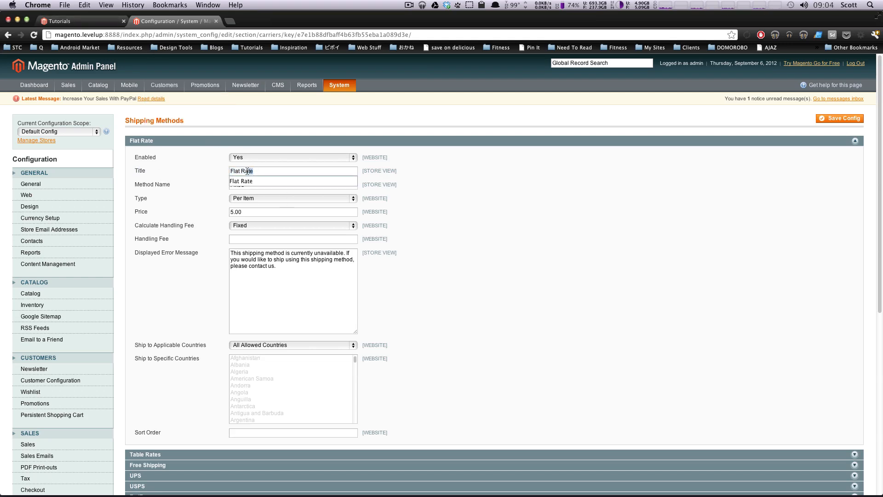
Step: In the storefront, add the Logitech diNovo Edge Keyboard to the cart and start checking out as a guest
{"action": "left_click", "coordinate": [65, 22]}
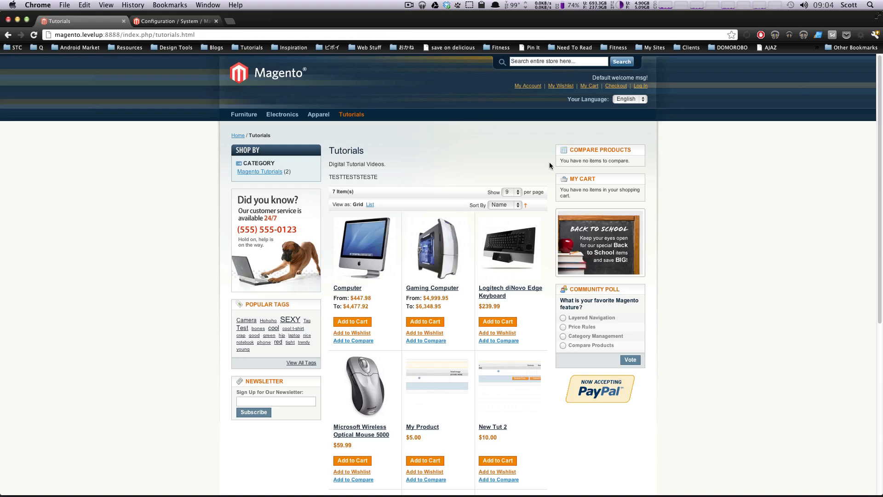
{"action": "left_click", "coordinate": [491, 322]}
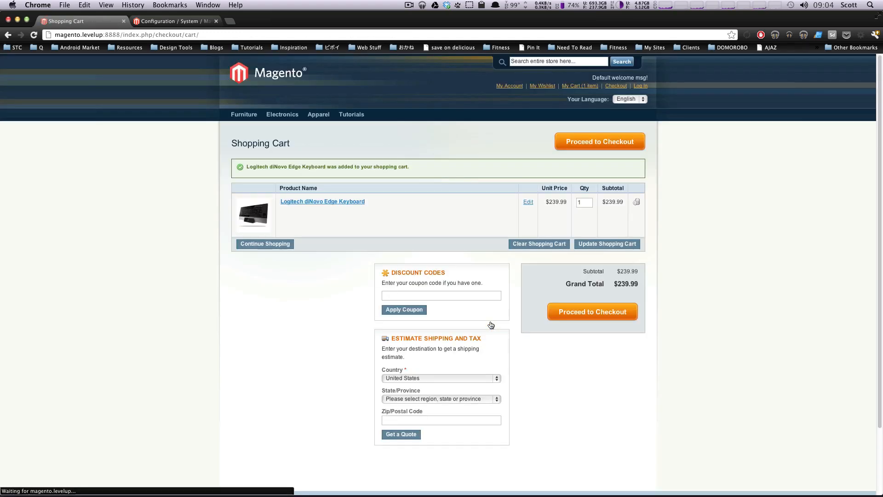
{"action": "left_click", "coordinate": [565, 314]}
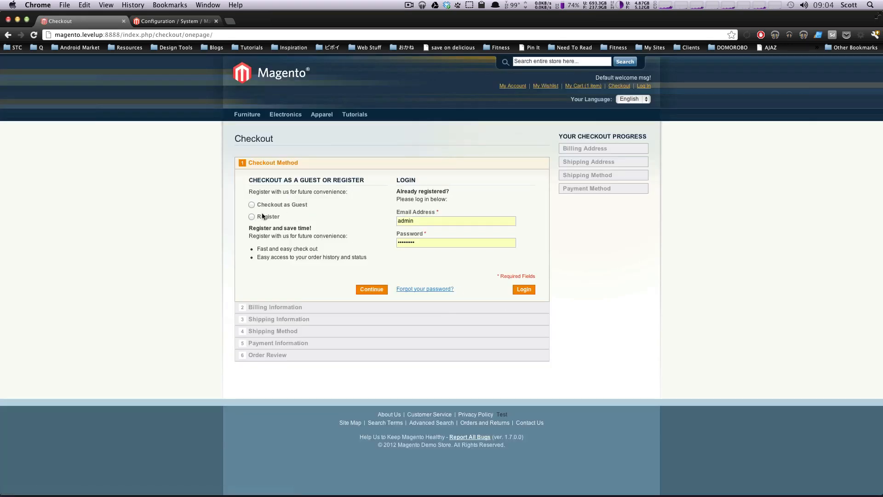
{"action": "left_click", "coordinate": [518, 289]}
{"action": "left_click", "coordinate": [252, 204]}
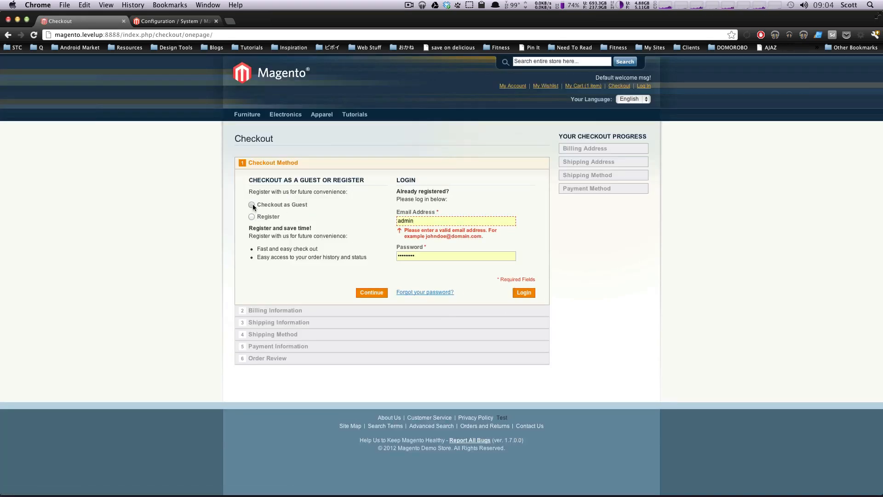
{"action": "left_click", "coordinate": [375, 295]}
Step: Fill in the customer's name, e-mail, address and telephone in the billing information and continue with shipping to this address
{"action": "left_click", "coordinate": [286, 199]}
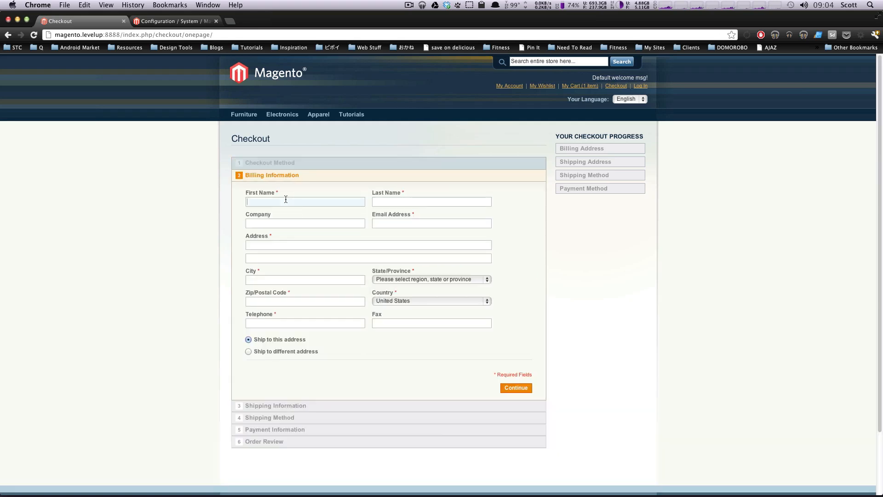
{"action": "type", "text": "Scott"}
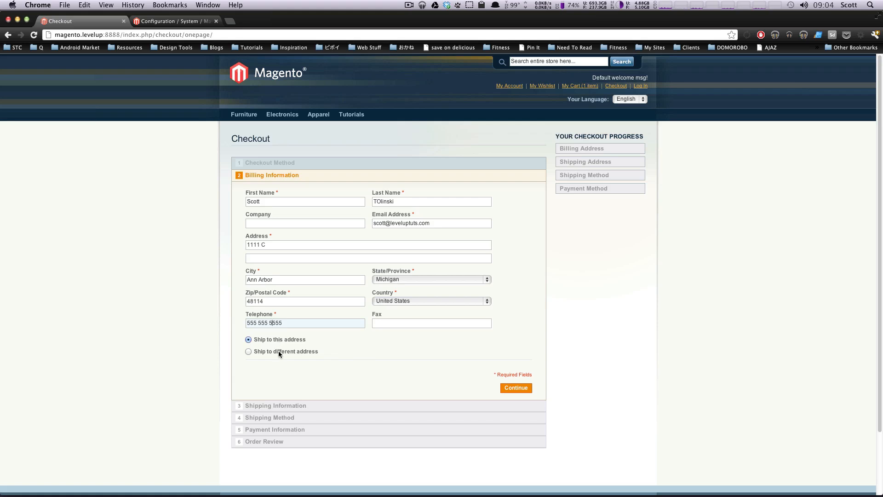
{"action": "left_click", "coordinate": [512, 388]}
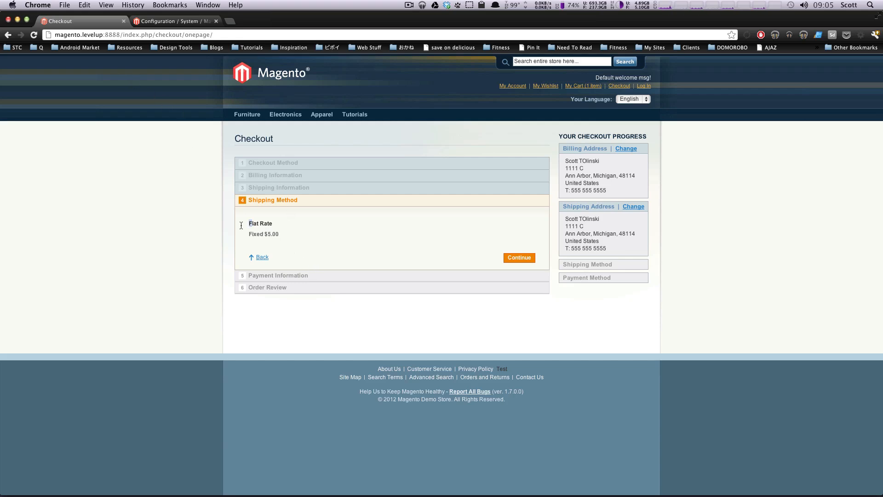
Step: Compare the Flat Rate title, method name and price in the configuration with the checkout's shipping method, and review the handling fee and error message
{"action": "mouse_move", "coordinate": [252, 224]}
{"action": "left_mouse_down"}
{"action": "mouse_move", "coordinate": [276, 231]}
{"action": "mouse_move", "coordinate": [288, 255]}
{"action": "mouse_move", "coordinate": [245, 232]}
{"action": "left_mouse_up"}
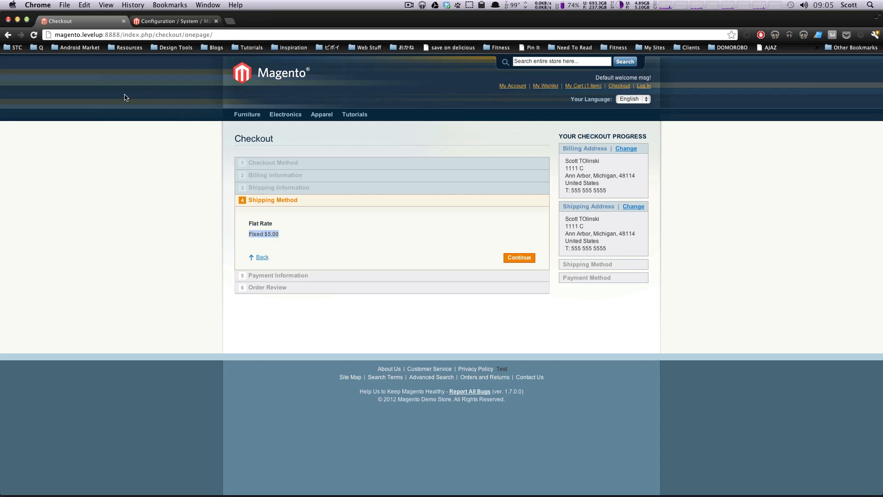
{"action": "left_click", "coordinate": [152, 21]}
{"action": "left_click_drag", "start_coordinate": [248, 185], "coordinate": [223, 170]}
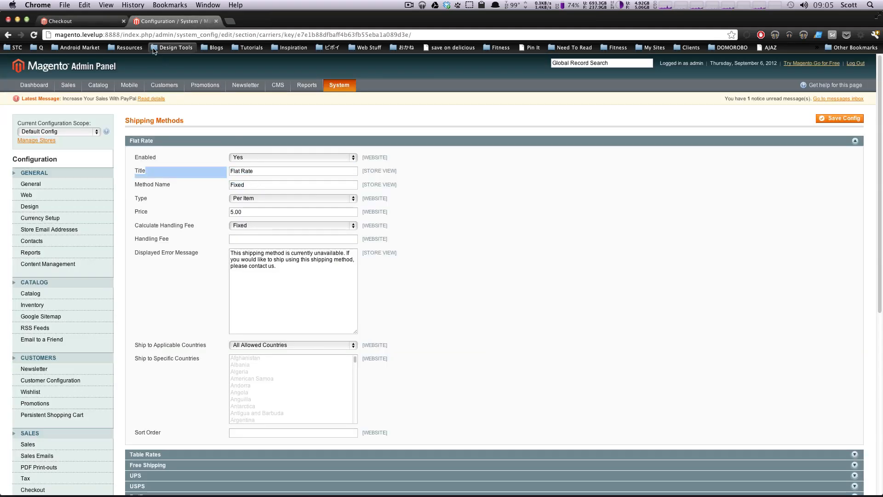
{"action": "left_click", "coordinate": [107, 23]}
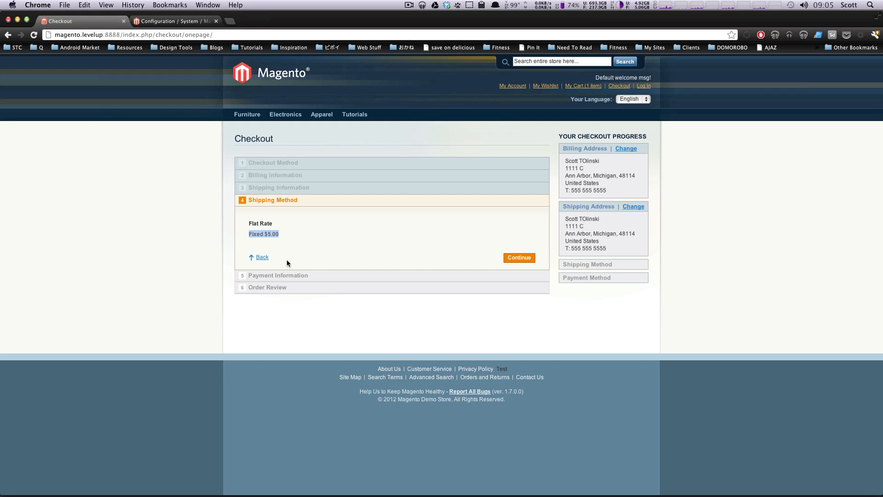
{"action": "left_click", "coordinate": [196, 23]}
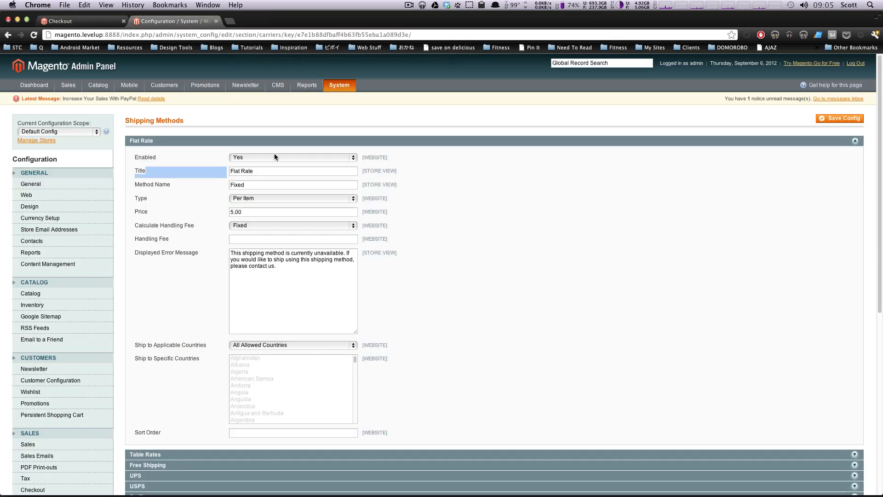
{"action": "left_click", "coordinate": [254, 173]}
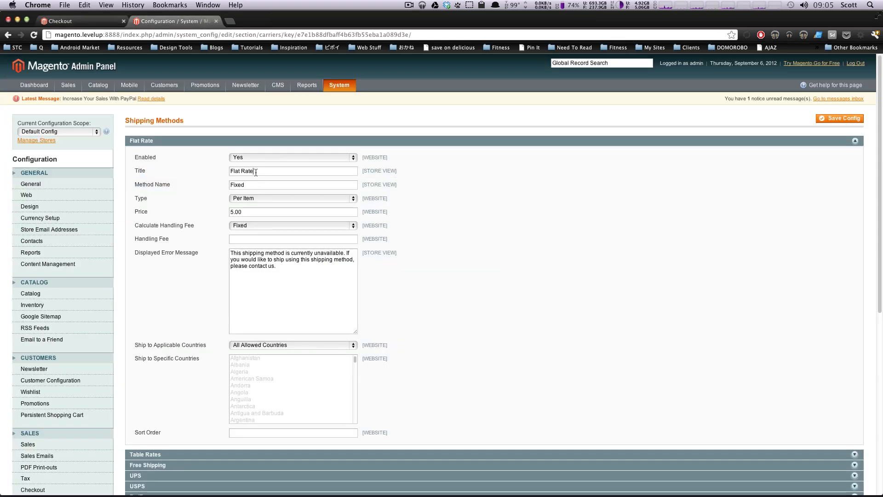
{"action": "triple_click", "coordinate": [257, 173]}
{"action": "left_click_drag", "start_coordinate": [214, 173], "coordinate": [213, 213]}
{"action": "double_click", "coordinate": [249, 186]}
{"action": "left_click", "coordinate": [257, 212]}
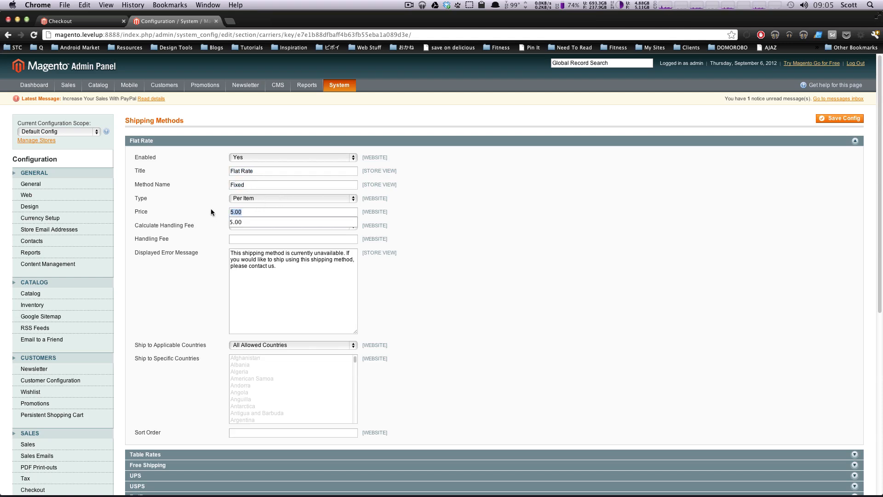
{"action": "left_click", "coordinate": [77, 21]}
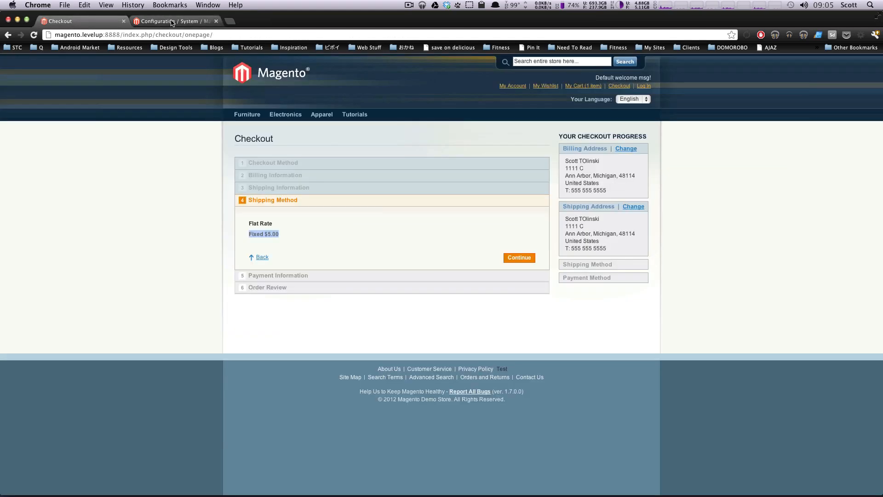
{"action": "left_click", "coordinate": [170, 22]}
{"action": "left_click", "coordinate": [275, 237]}
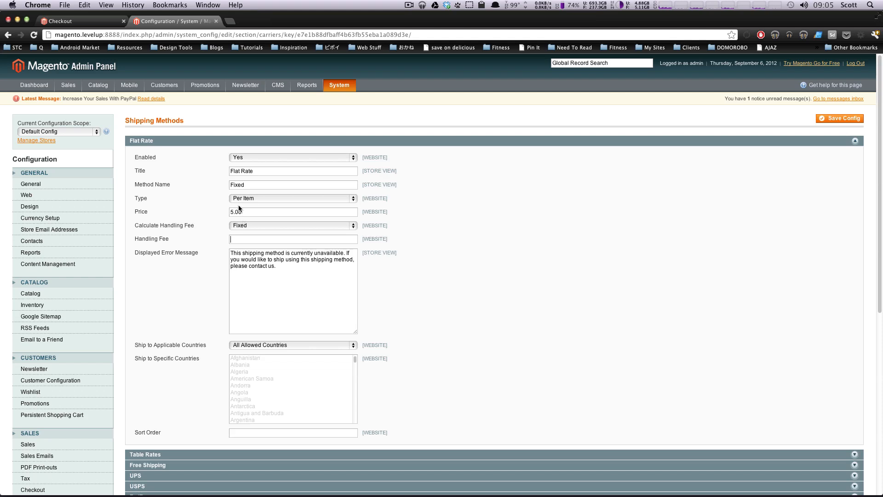
{"action": "left_click_drag", "start_coordinate": [242, 211], "coordinate": [228, 211]}
{"action": "left_click_drag", "start_coordinate": [279, 267], "coordinate": [242, 255]}
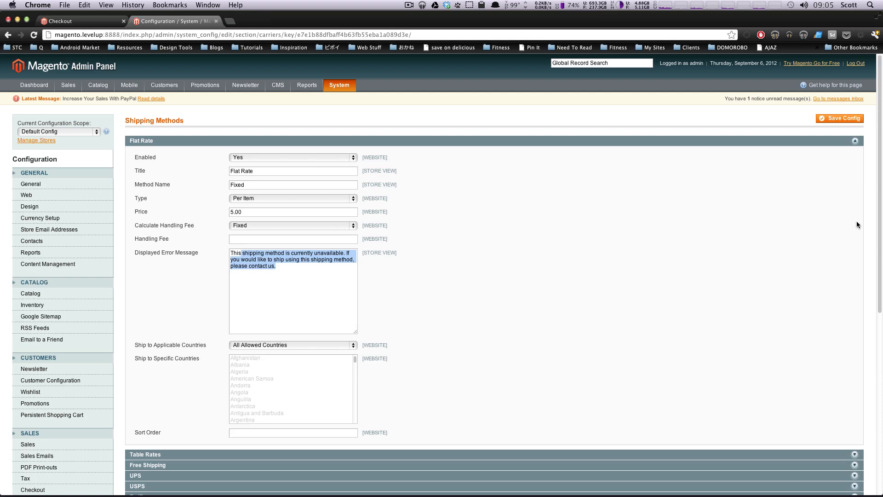
Step: Set the Flat Rate method's Ship to Applicable Countries to Specific Countries and look through the selectable countries
{"action": "scroll", "coordinate": [876, 221], "scroll_direction": "down", "scroll_amount": 5}
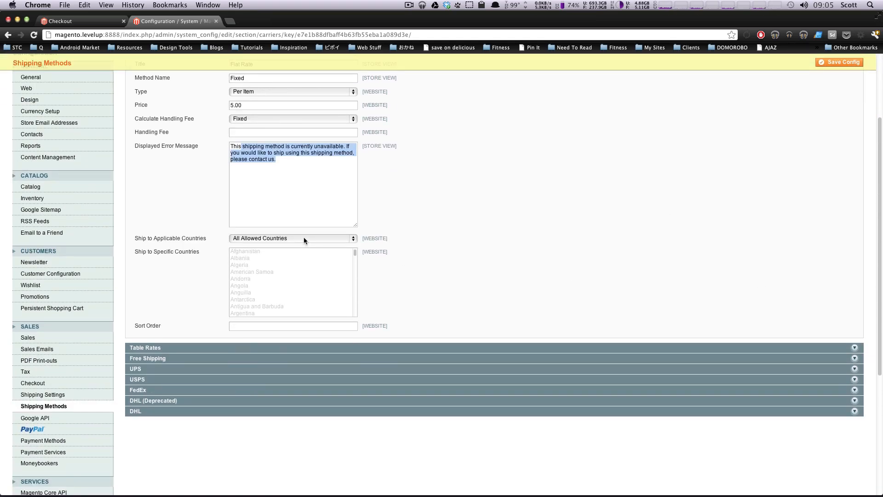
{"action": "left_click", "coordinate": [310, 238]}
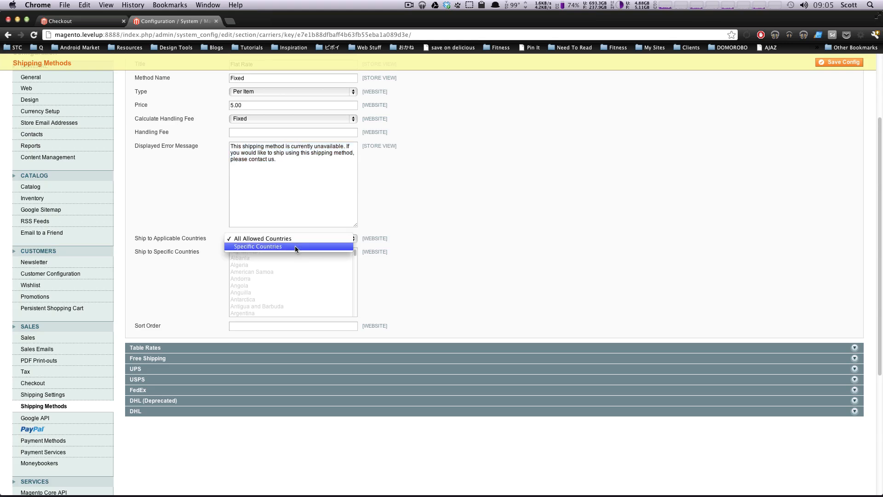
{"action": "left_click", "coordinate": [296, 248]}
{"action": "scroll", "coordinate": [353, 278], "scroll_direction": "down", "scroll_amount": 20}
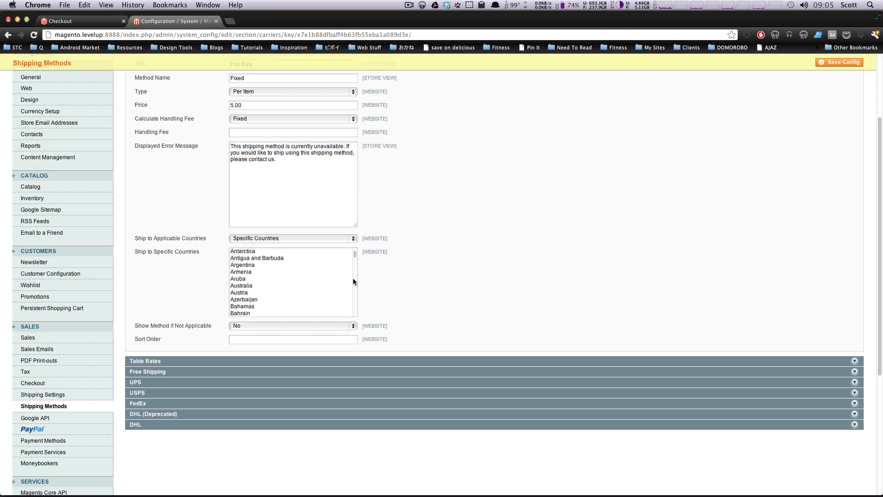
Step: Select United Kingdom as a specific country the Flat Rate method ships to
{"action": "scroll", "coordinate": [349, 309], "scroll_direction": "up", "scroll_amount": 2}
{"action": "scroll", "coordinate": [350, 311], "scroll_direction": "down", "scroll_amount": 6}
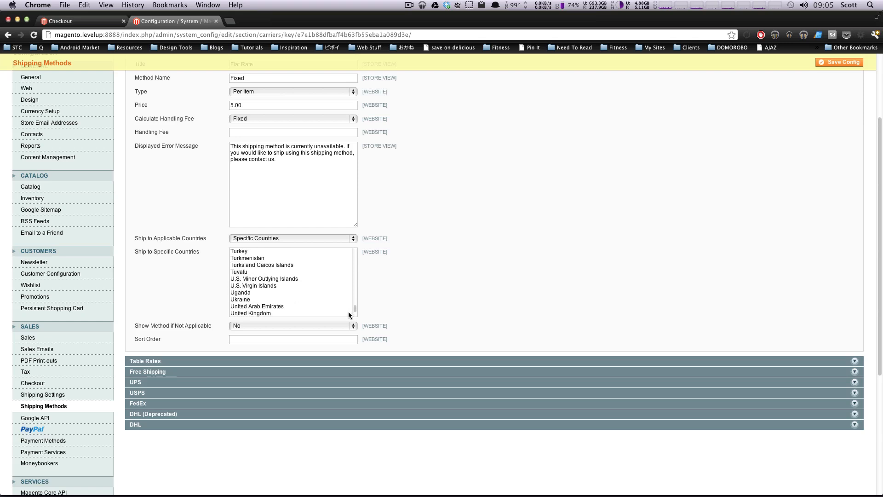
{"action": "left_click", "coordinate": [273, 273]}
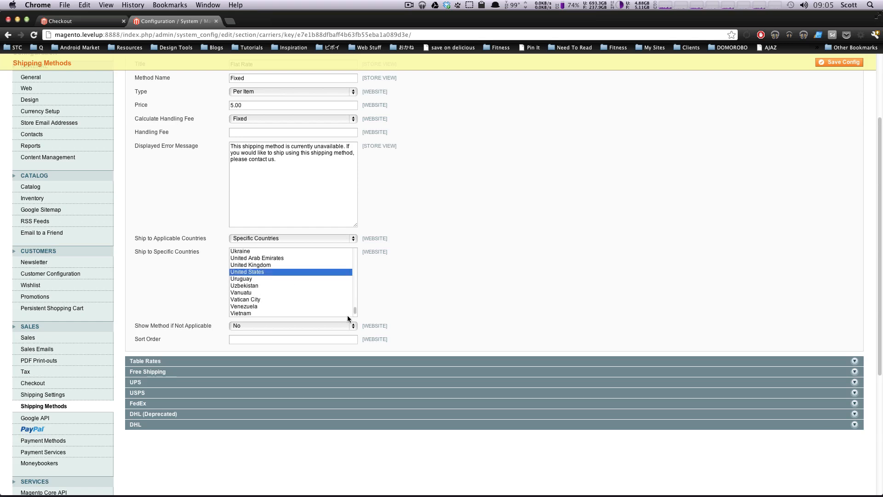
{"action": "key", "text": "Up"}
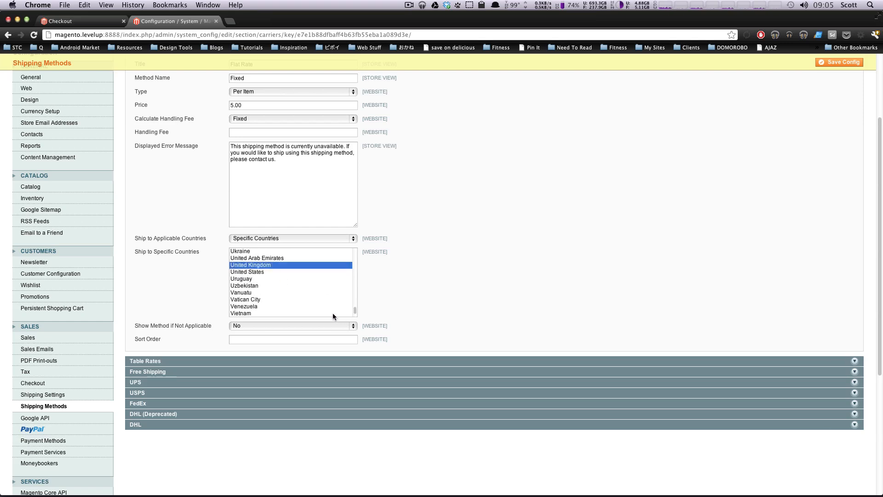
{"action": "scroll", "coordinate": [355, 308], "scroll_direction": "up", "scroll_amount": 15}
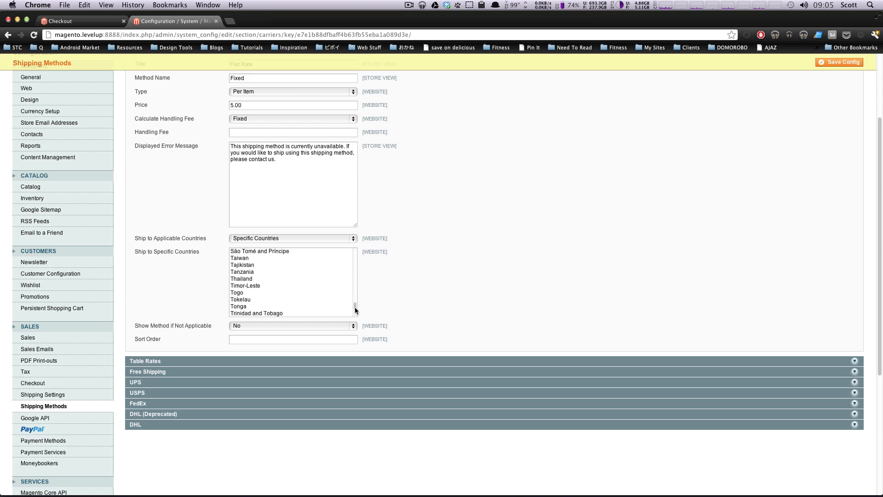
{"action": "scroll", "coordinate": [355, 303], "scroll_direction": "down", "scroll_amount": 13}
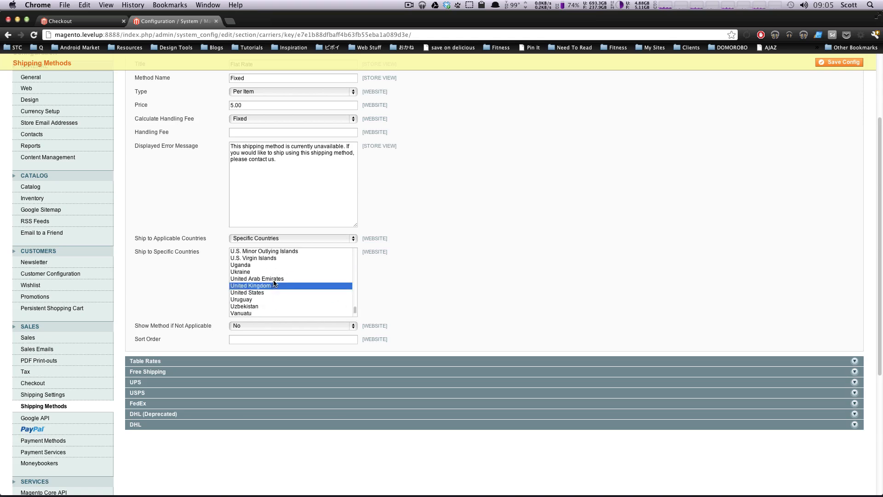
Step: Add United Arab Emirates and Uganda to the Flat Rate method's specific countries, leaving the two U.S. island entries unselected
{"action": "left_click", "coordinate": [273, 279], "text": "super"}
{"action": "left_click", "coordinate": [267, 265], "text": "super"}
{"action": "left_click", "coordinate": [261, 251], "text": "super"}
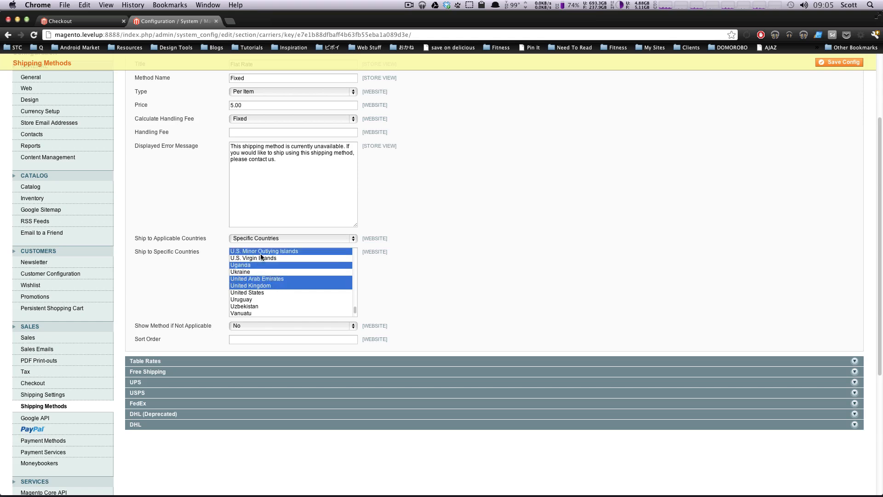
{"action": "left_click", "coordinate": [265, 266], "text": "super"}
{"action": "left_click", "coordinate": [265, 258], "text": "super"}
{"action": "left_click", "coordinate": [266, 264], "text": "super"}
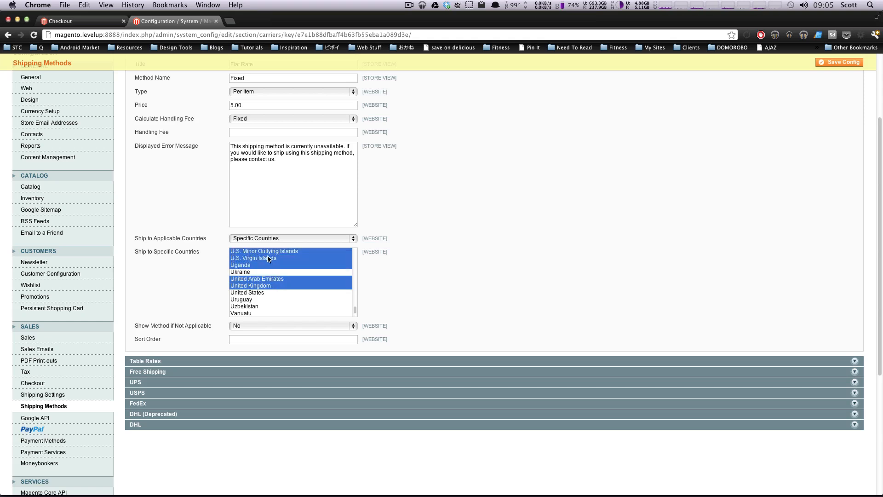
{"action": "left_click", "coordinate": [270, 258], "text": "super"}
{"action": "left_click", "coordinate": [270, 252], "text": "super"}
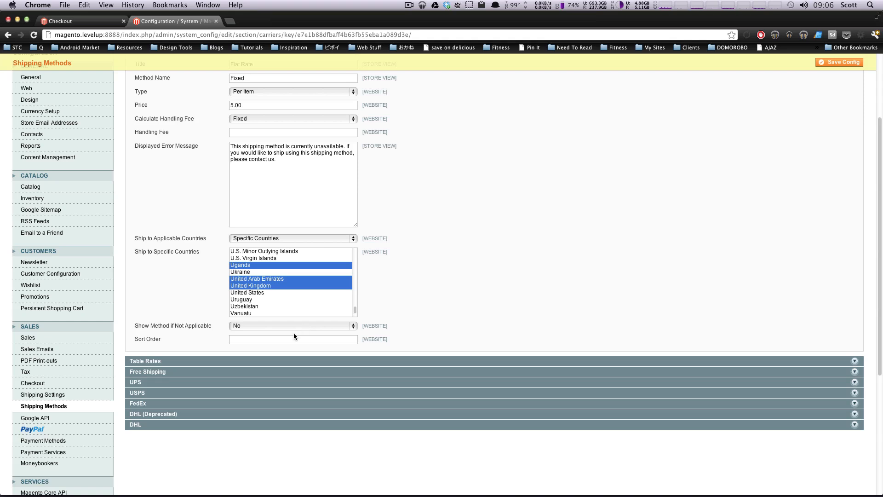
Step: Collapse the Flat Rate settings and take a brief look at the Table Rates settings
{"action": "left_click", "coordinate": [277, 340]}
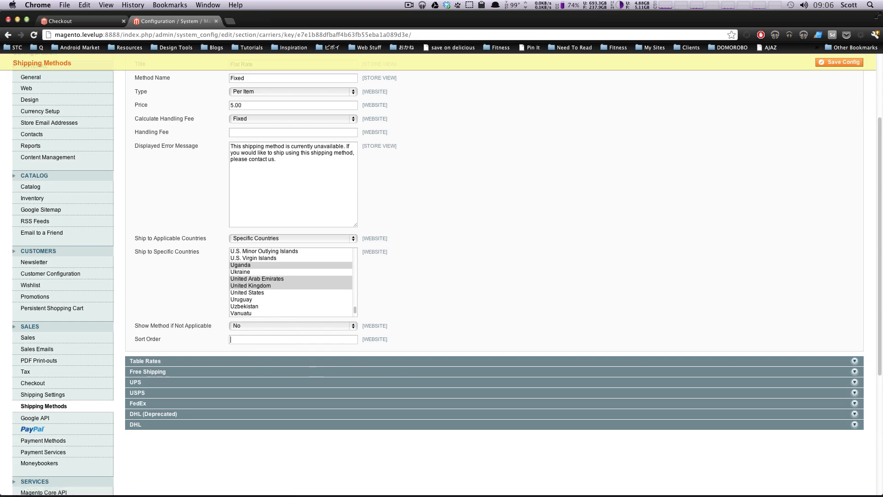
{"action": "left_click_drag", "start_coordinate": [879, 193], "coordinate": [877, 124]}
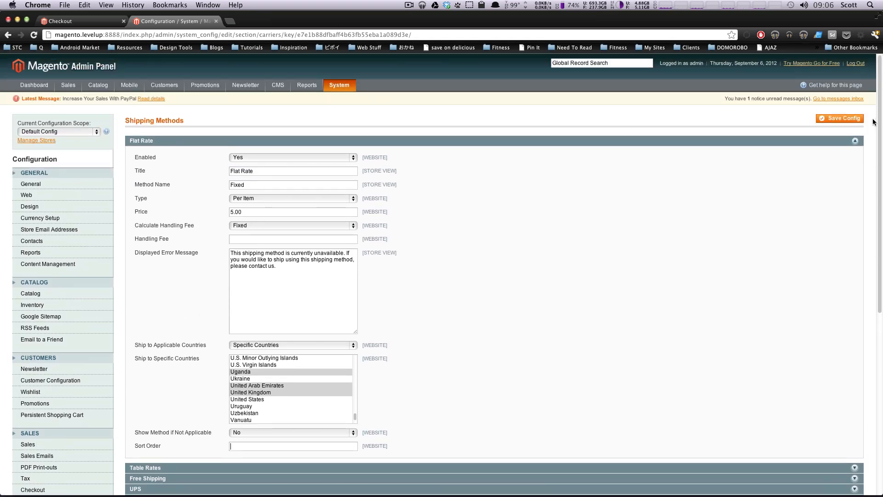
{"action": "left_click", "coordinate": [787, 142]}
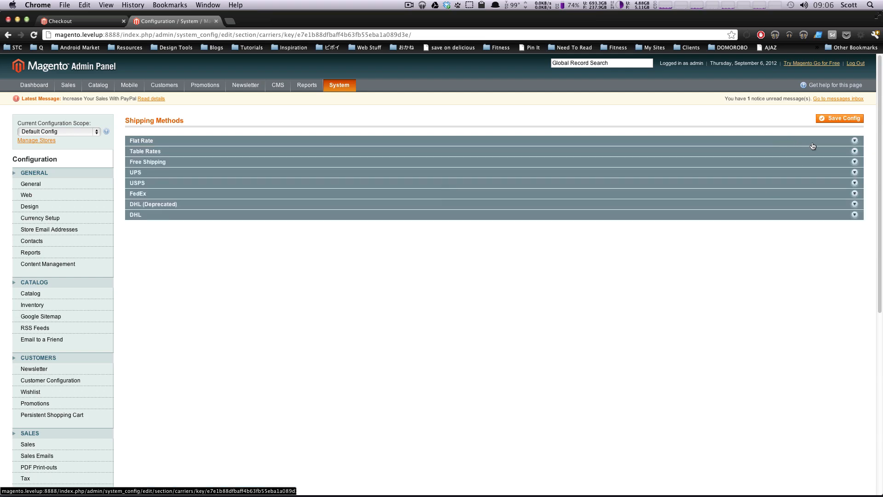
{"action": "left_click", "coordinate": [845, 155]}
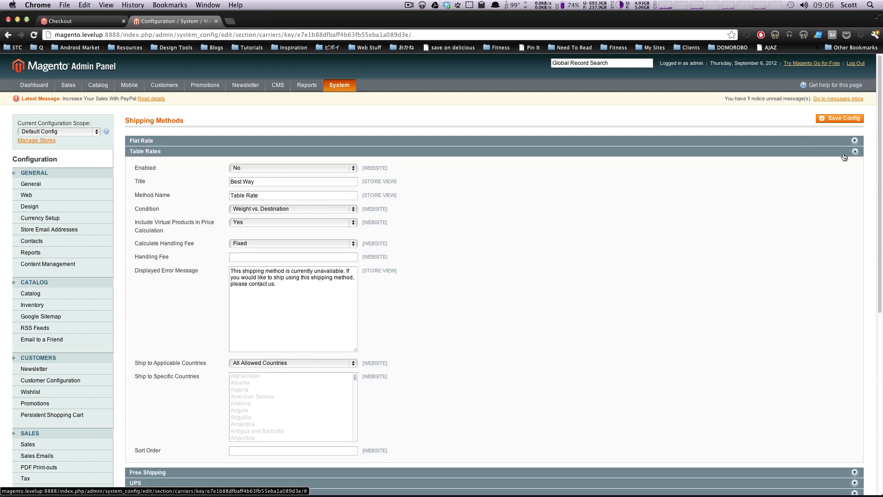
{"action": "left_click", "coordinate": [844, 156]}
Step: Enable the Free Shipping method and compare it with the shipping method step in the storefront checkout
{"action": "left_click", "coordinate": [823, 163]}
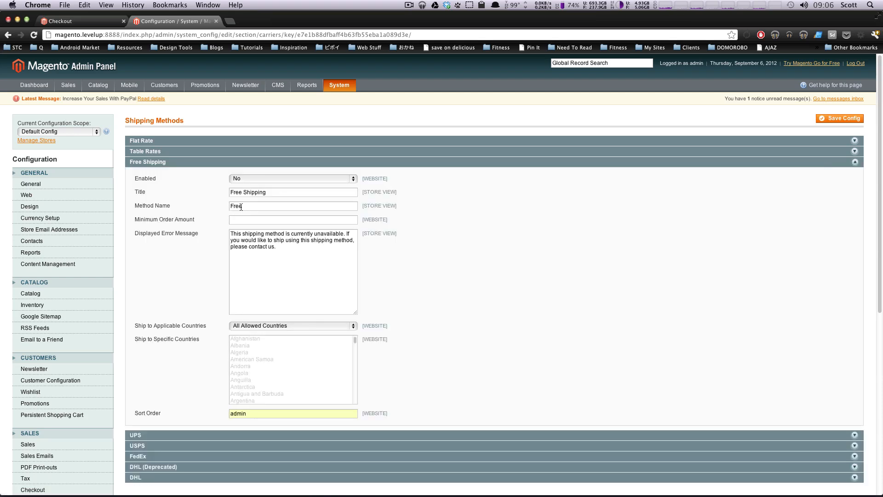
{"action": "left_click", "coordinate": [240, 178]}
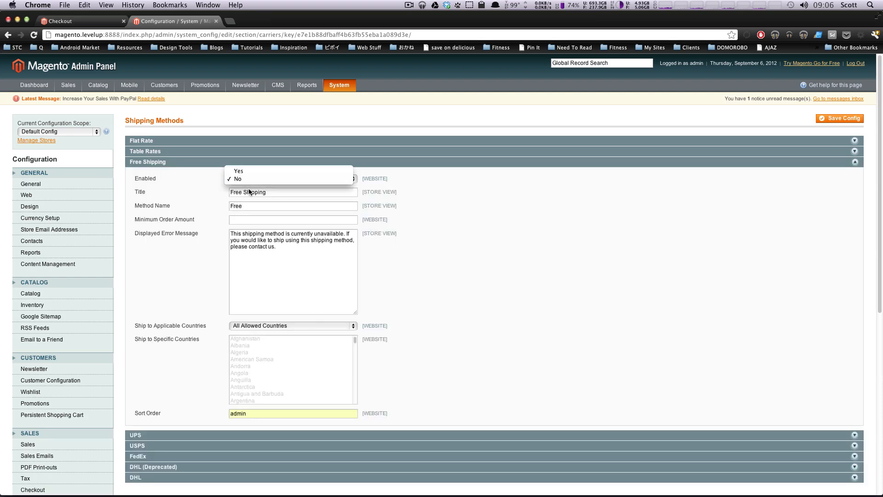
{"action": "left_click", "coordinate": [247, 174]}
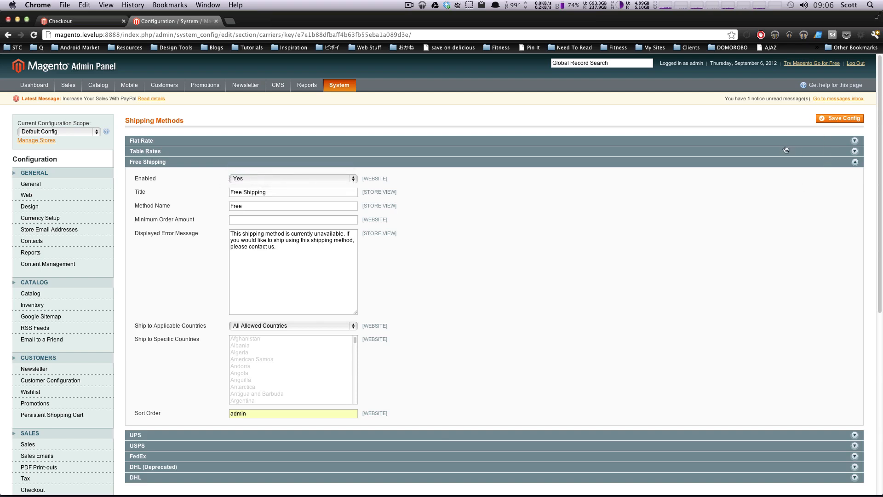
{"action": "left_click", "coordinate": [72, 18]}
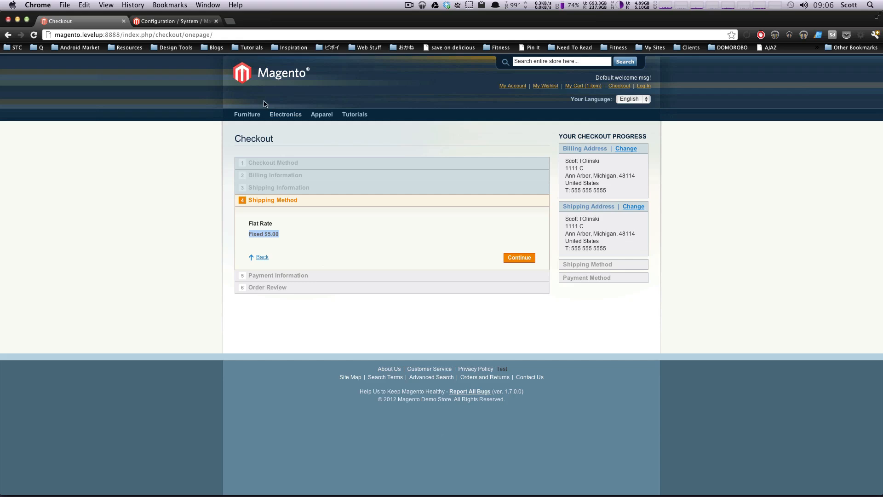
{"action": "left_click", "coordinate": [191, 21]}
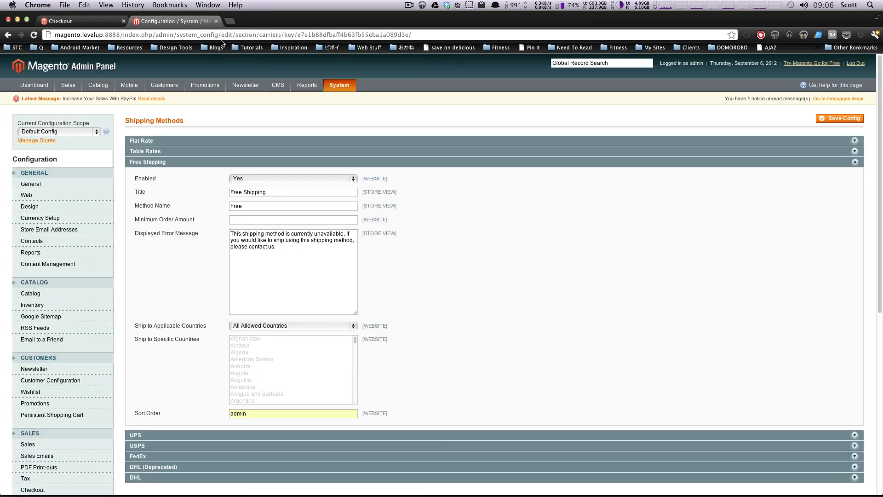
Step: Review the Table Rates condition options, including # of Items vs. Destination, and set the condition to Price vs. Destination
{"action": "left_click", "coordinate": [207, 165]}
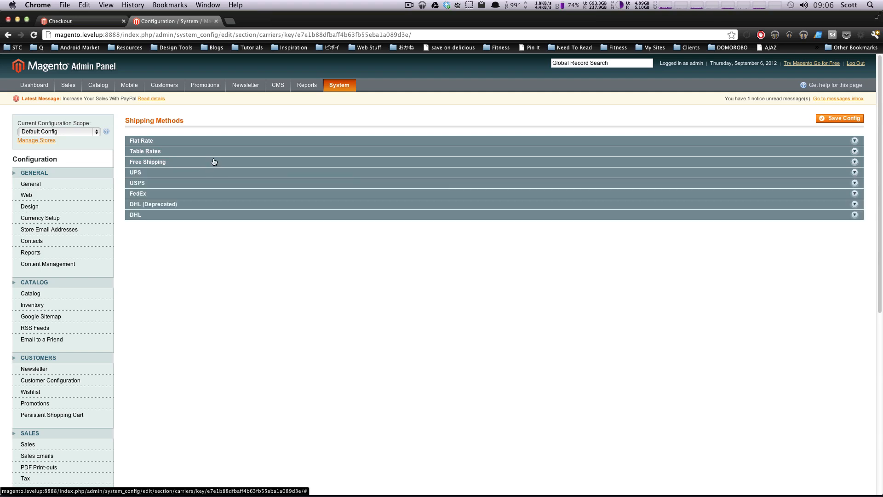
{"action": "left_click", "coordinate": [194, 151]}
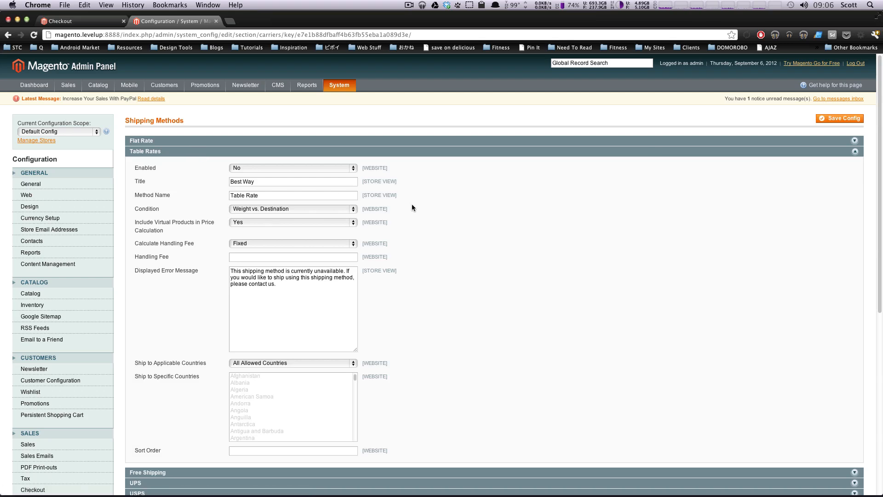
{"action": "left_click", "coordinate": [285, 209]}
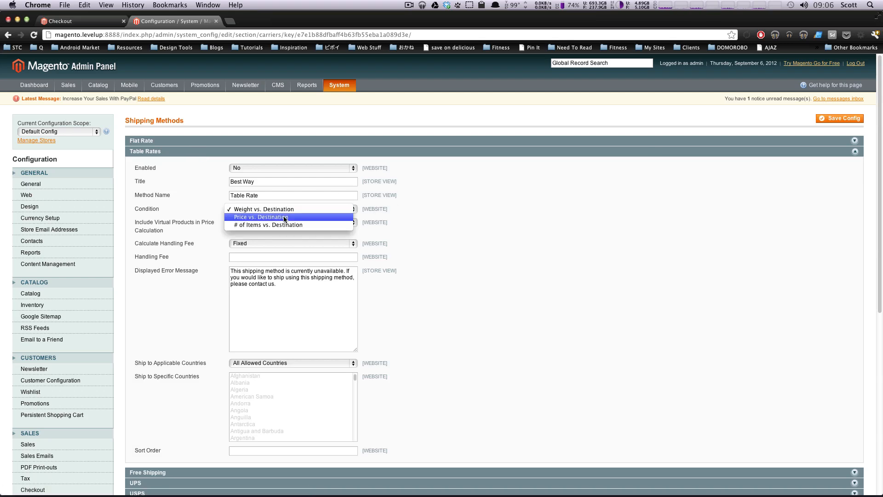
{"action": "left_click", "coordinate": [283, 217]}
{"action": "left_click", "coordinate": [297, 208]}
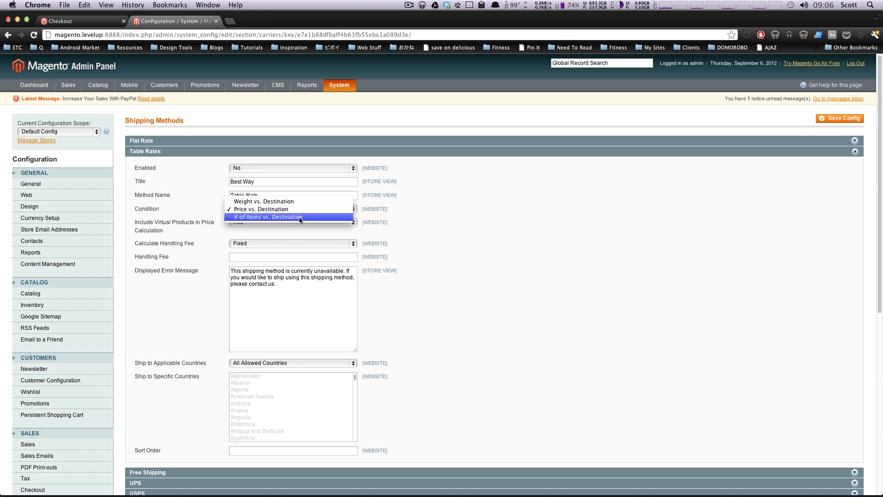
{"action": "left_click", "coordinate": [312, 210]}
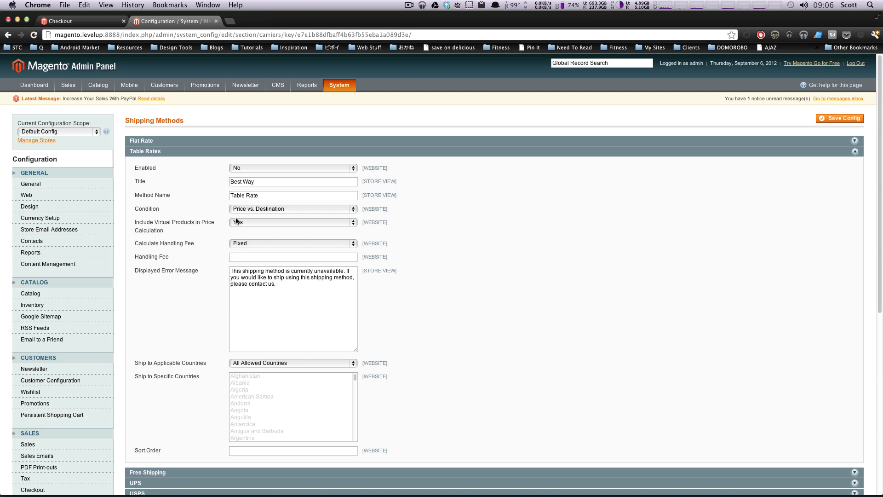
{"action": "left_click", "coordinate": [262, 210]}
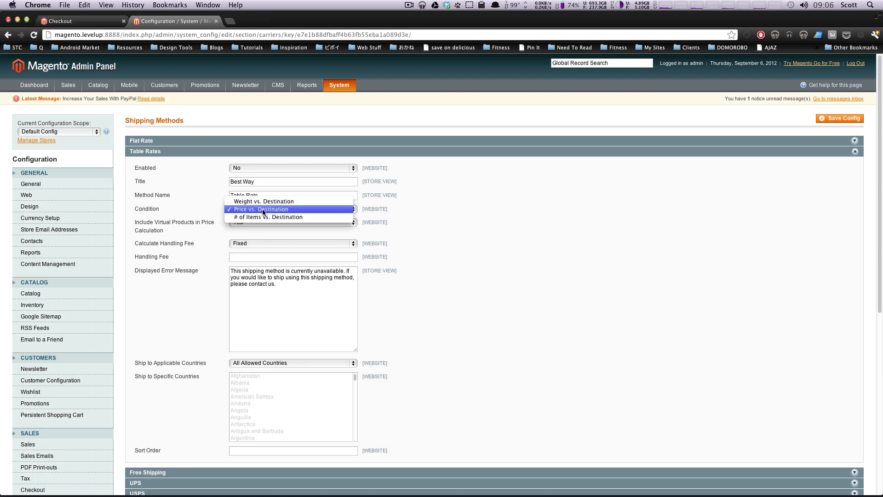
{"action": "left_click", "coordinate": [286, 218]}
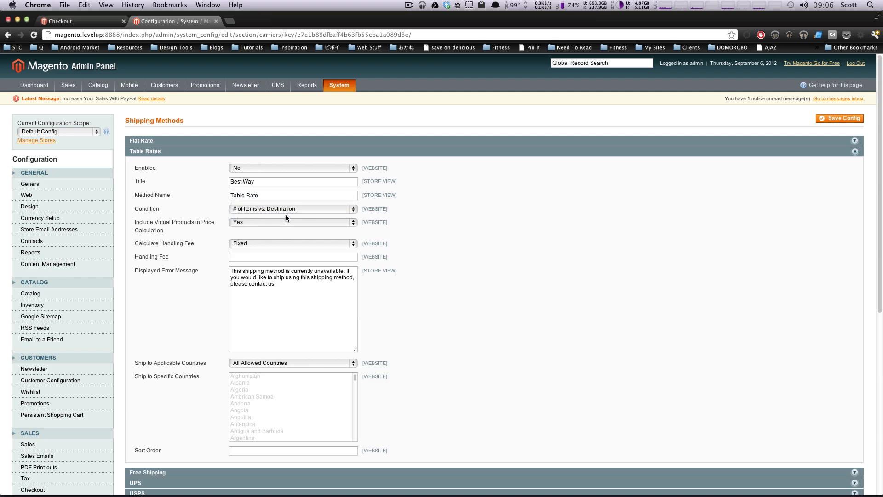
{"action": "left_click", "coordinate": [283, 209]}
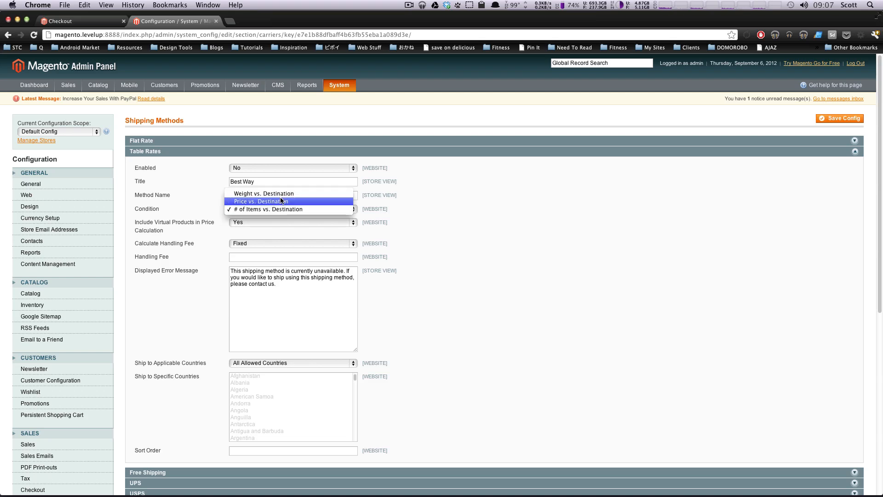
{"action": "left_click", "coordinate": [281, 201]}
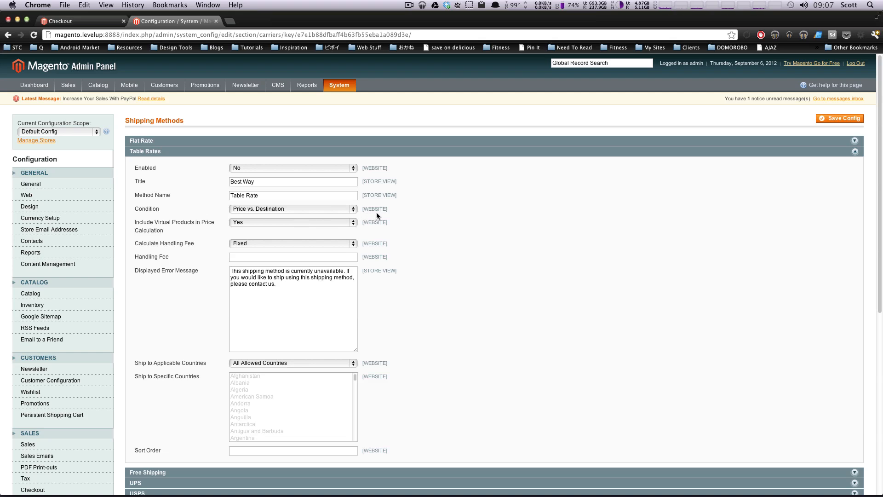
Step: Save the shipping methods configuration and switch the configuration scope to Main Website
{"action": "left_click", "coordinate": [843, 121]}
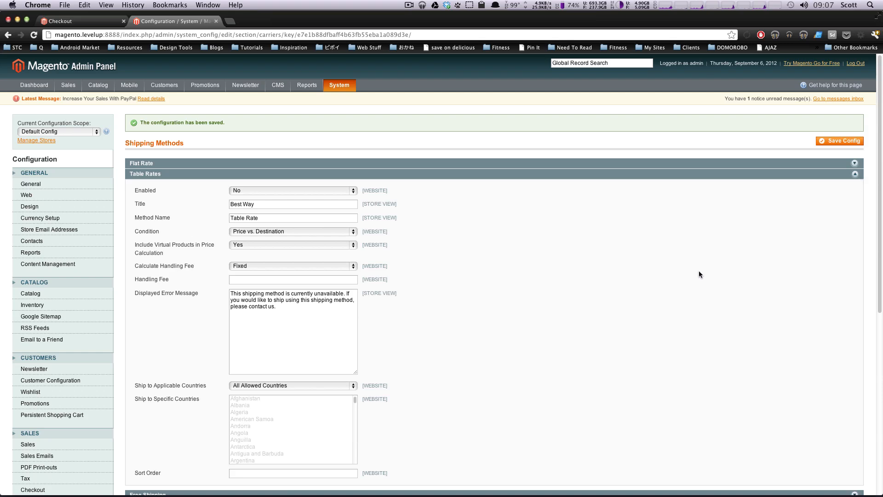
{"action": "scroll", "coordinate": [783, 239], "scroll_direction": "down", "scroll_amount": 2}
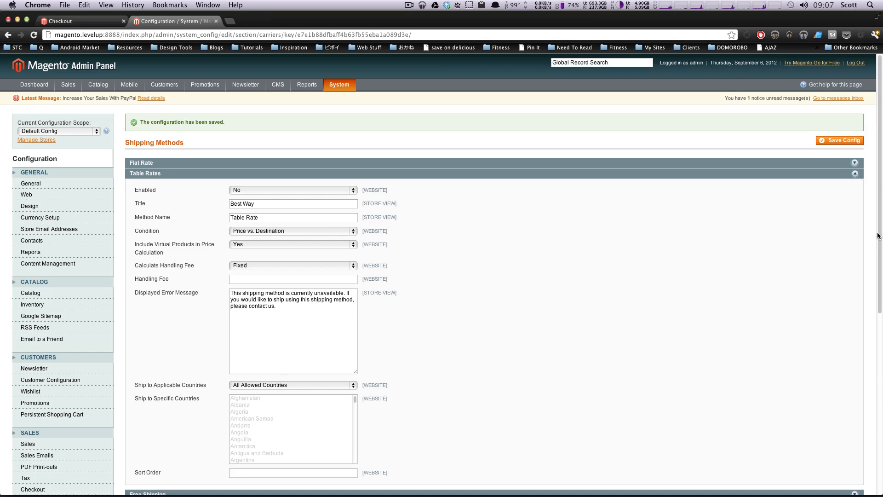
{"action": "left_click", "coordinate": [55, 98]}
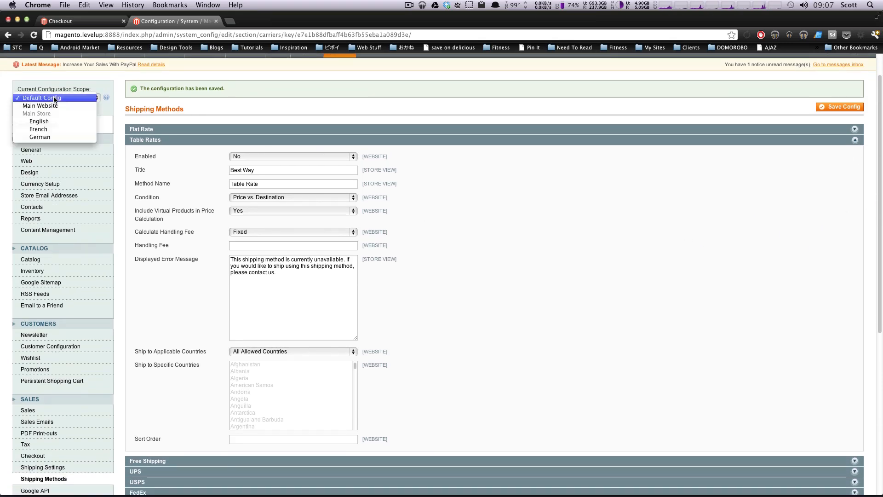
{"action": "left_click", "coordinate": [53, 106]}
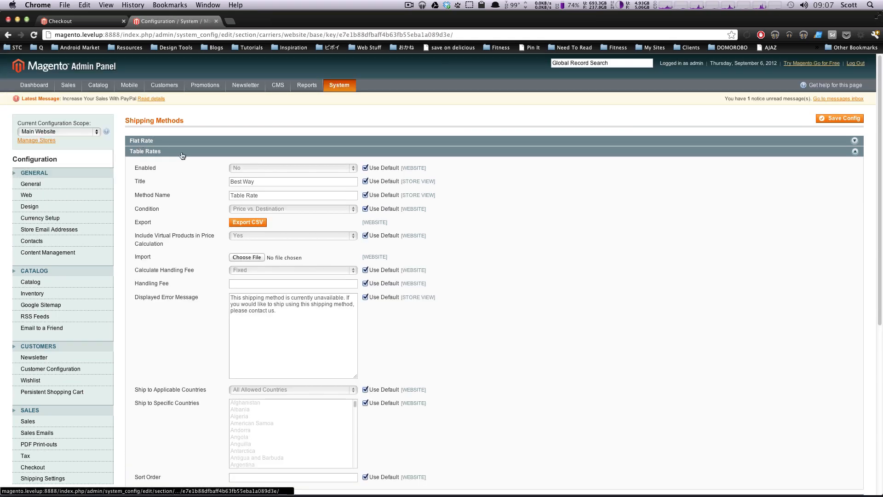
Step: Export the Main Website's table rates as a CSV file and view the options for the downloaded tablerates.csv
{"action": "left_click", "coordinate": [254, 223]}
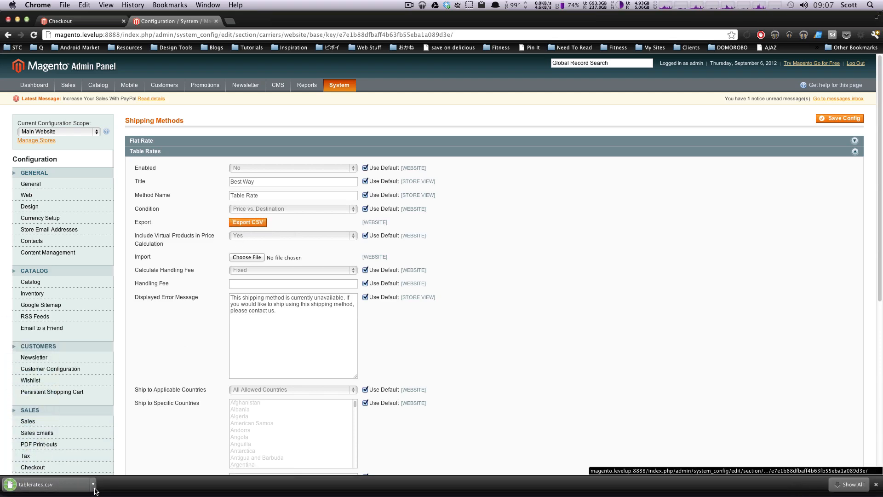
{"action": "left_click", "coordinate": [92, 486]}
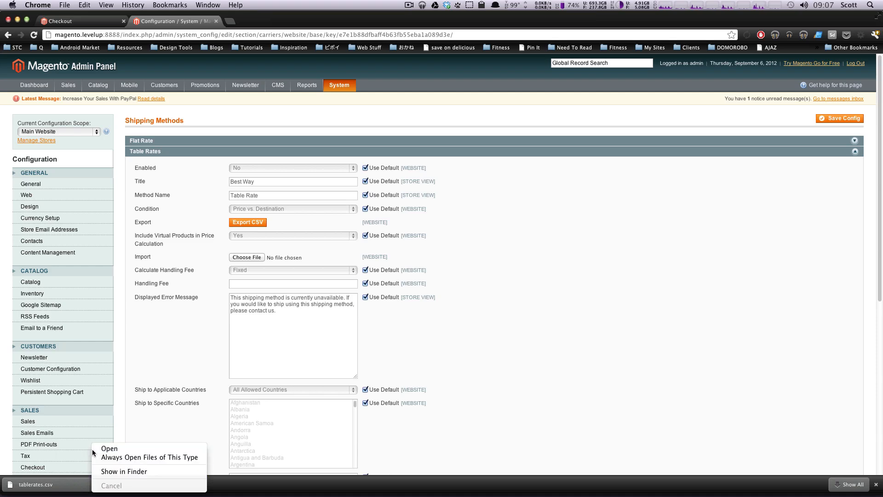
{"action": "left_click", "coordinate": [151, 310]}
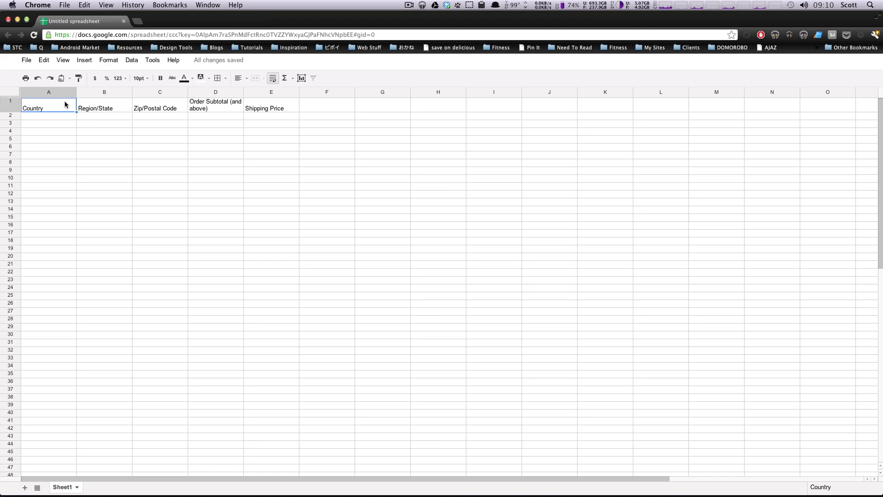
Step: Review the table rates spreadsheet's header cells for country, region/state, zip/postal code, order subtotal and shipping price
{"action": "left_click", "coordinate": [94, 103]}
{"action": "left_click", "coordinate": [48, 106]}
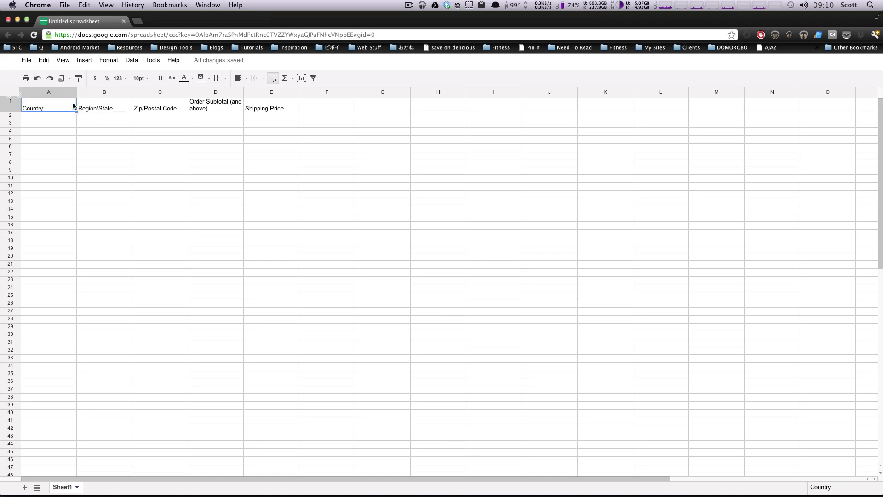
{"action": "left_click", "coordinate": [105, 108]}
{"action": "left_click", "coordinate": [164, 109]}
{"action": "left_click", "coordinate": [213, 110]}
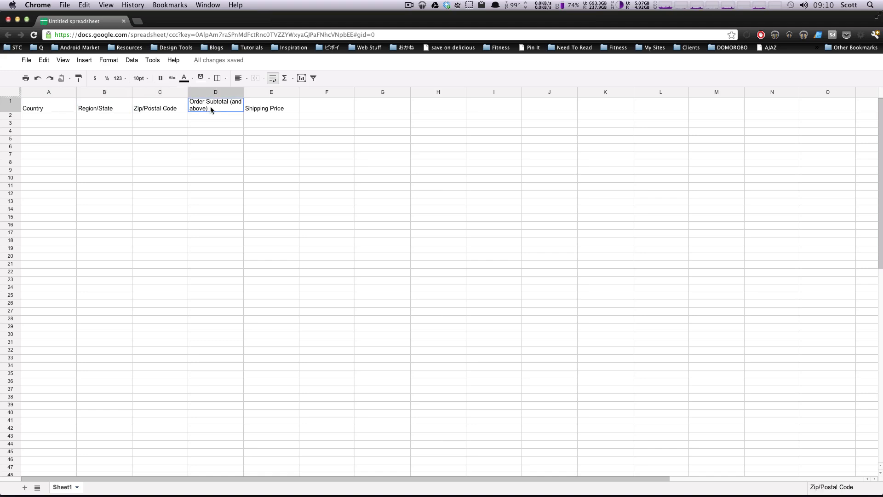
{"action": "left_click", "coordinate": [279, 110]}
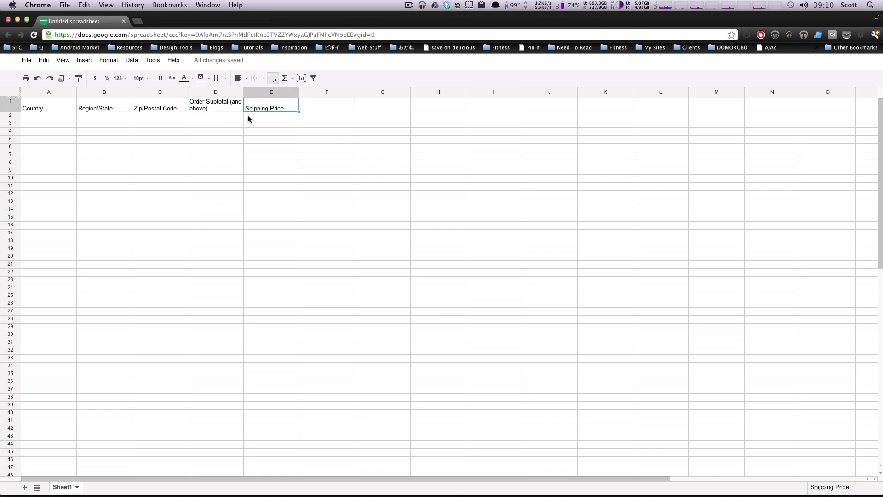
Step: Fill the first data row with country USA and * for both region/state and zip/postal code
{"action": "left_click", "coordinate": [206, 117]}
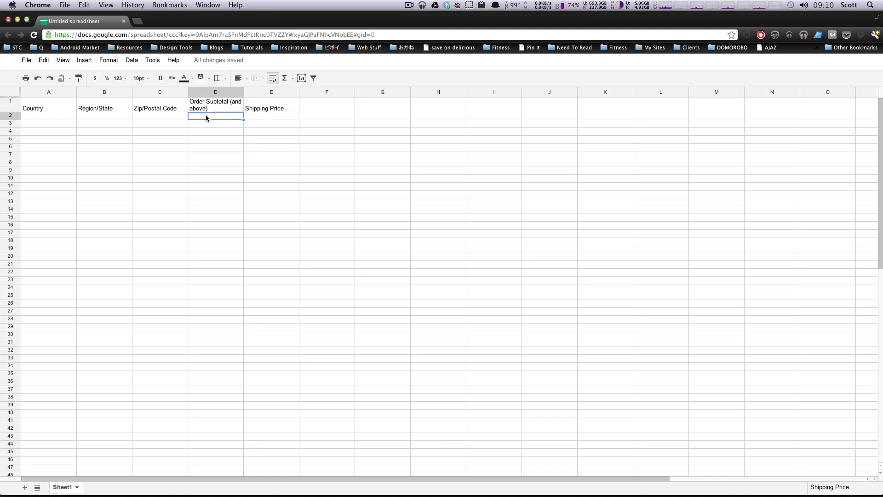
{"action": "left_click", "coordinate": [271, 114]}
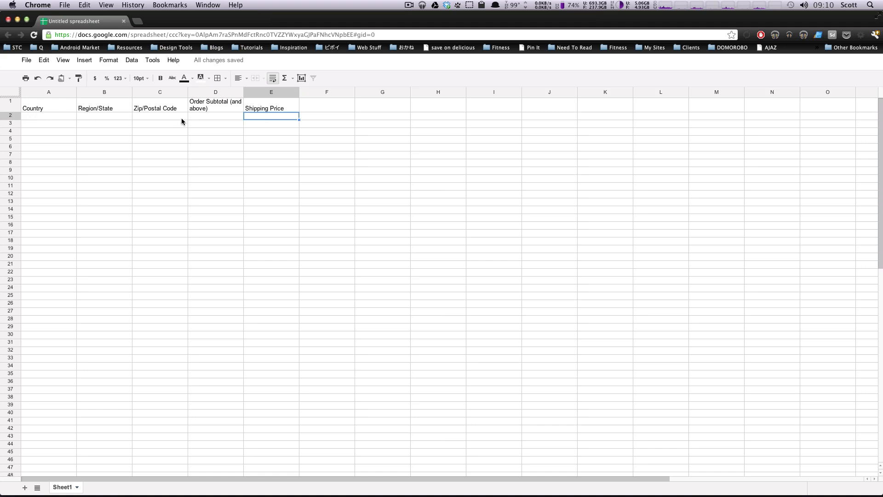
{"action": "left_click", "coordinate": [39, 116]}
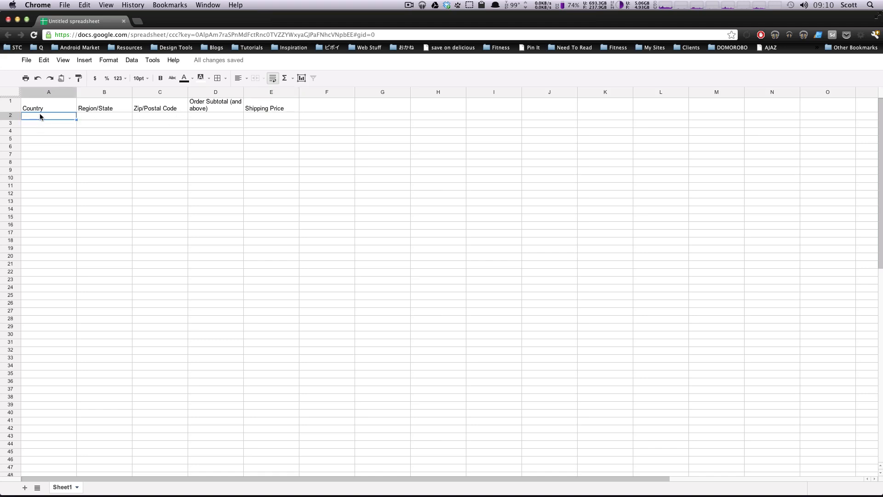
{"action": "left_click", "coordinate": [882, 106]}
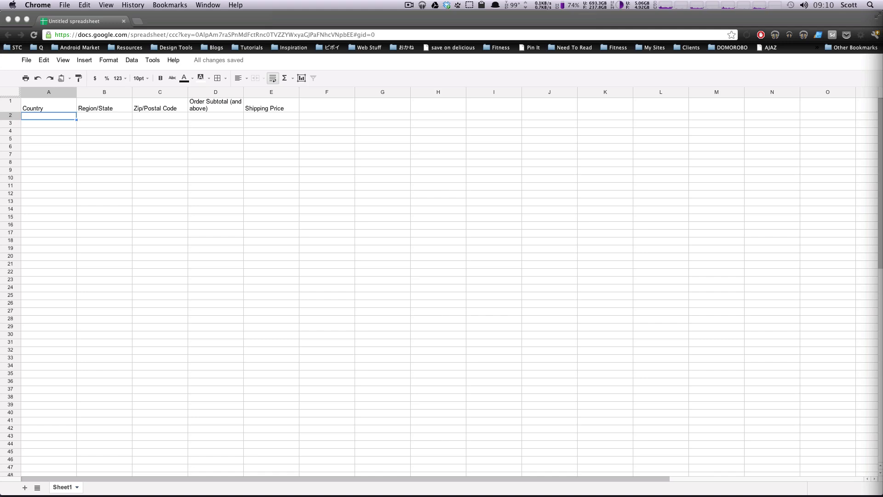
{"action": "left_click", "coordinate": [51, 119]}
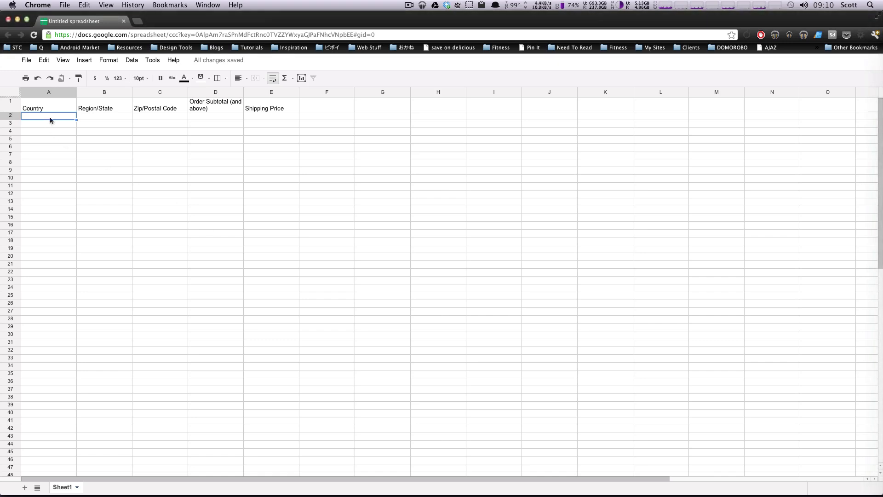
{"action": "type", "text": "USA"}
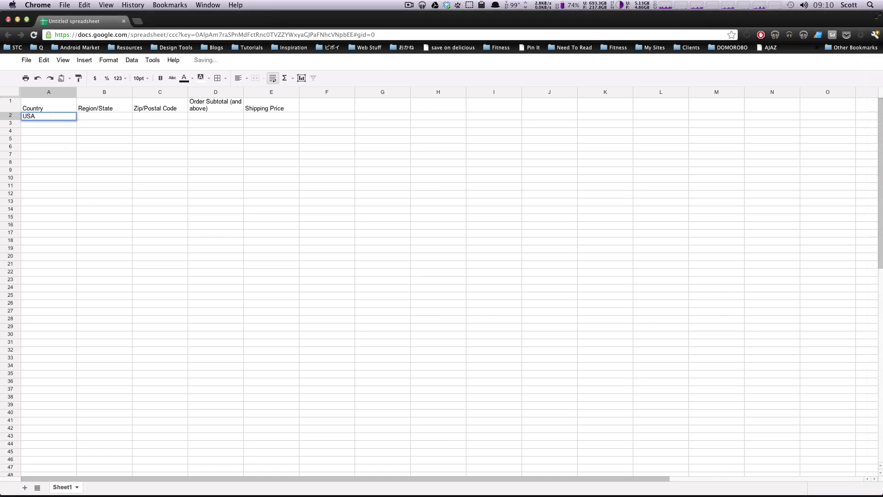
{"action": "key", "text": "Tab"}
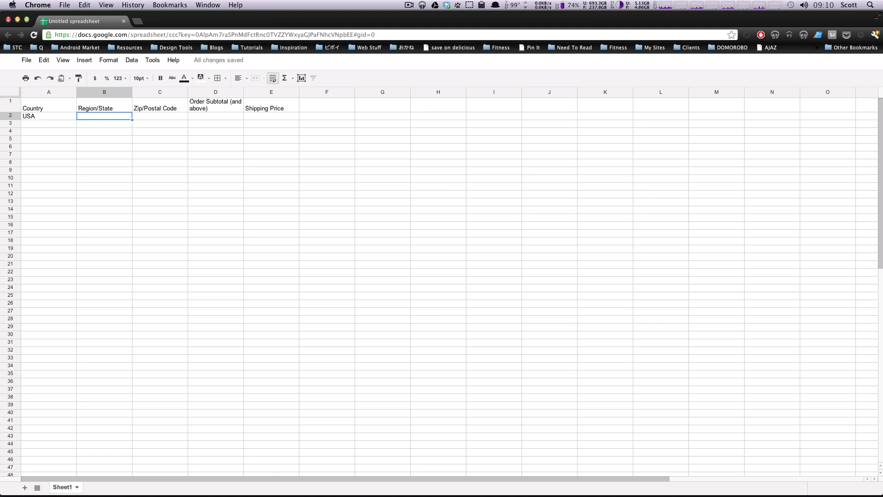
{"action": "type", "text": "*"}
{"action": "key", "text": "Tab"}
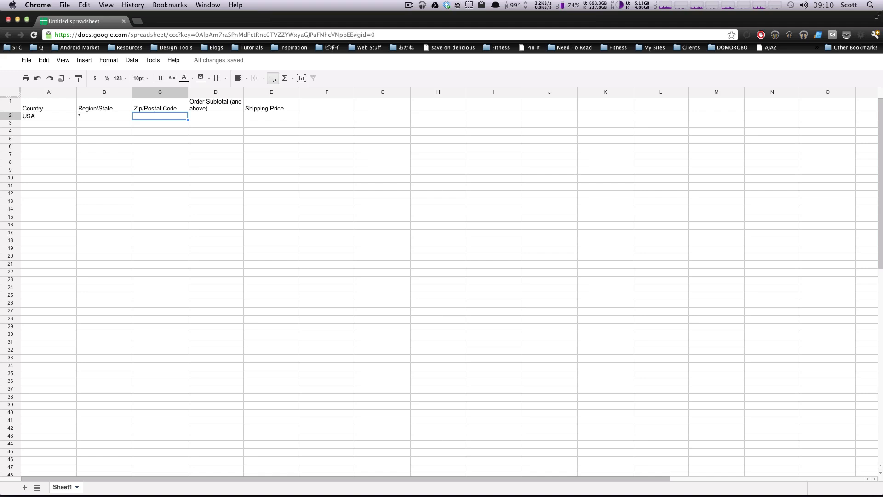
{"action": "type", "text": "*"}
{"action": "key", "text": "Return"}
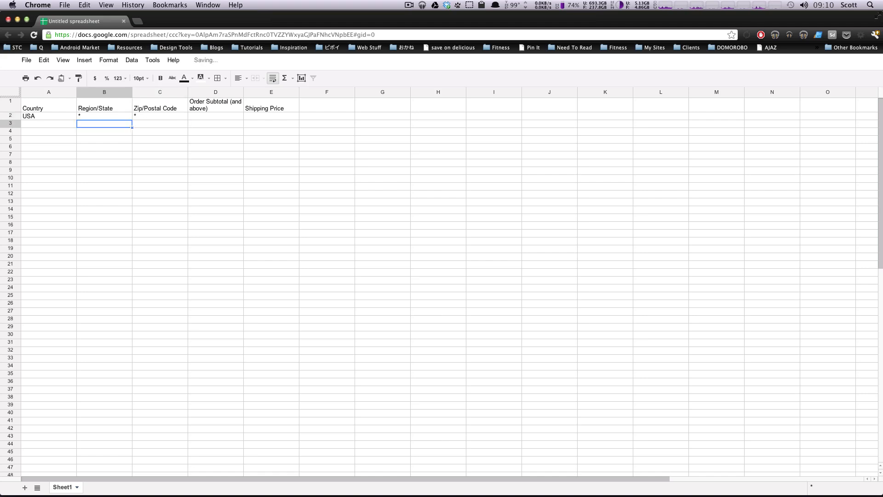
Step: Complete the USA row with an order subtotal of 0 and a shipping price of 5.00
{"action": "key", "text": "Up"}
{"action": "key", "text": "Right"}
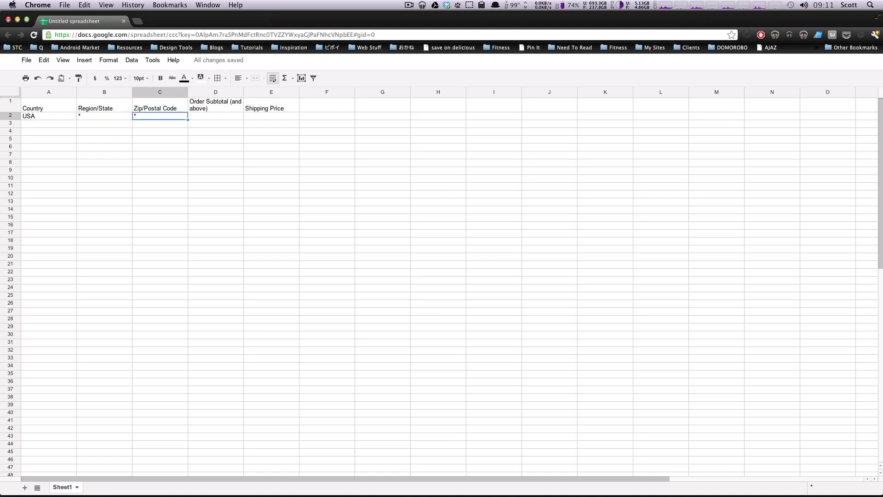
{"action": "key", "text": "Left"}
{"action": "key", "text": "Right"}
{"action": "key", "text": "Right"}
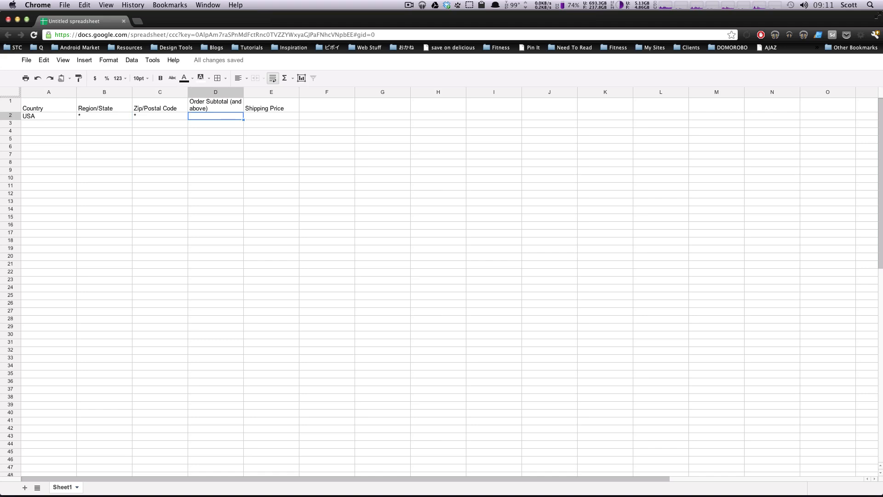
{"action": "type", "text": "0"}
{"action": "key", "text": "Tab"}
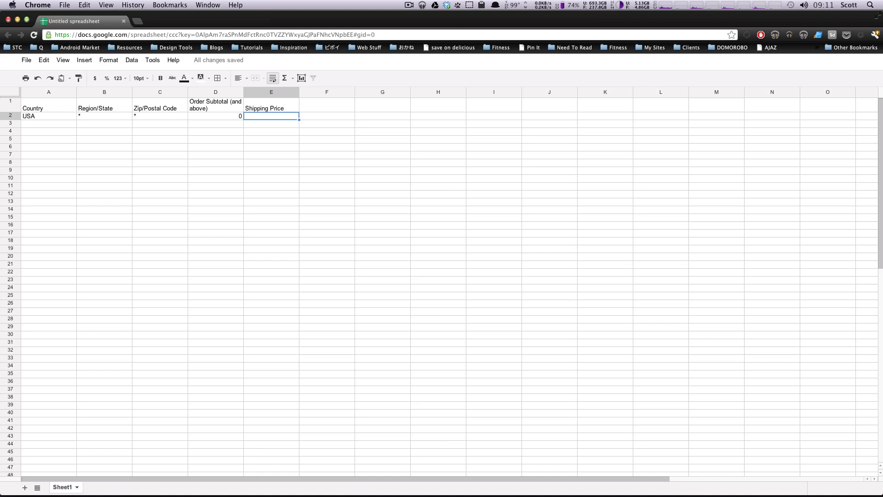
{"action": "type", "text": "5.00"}
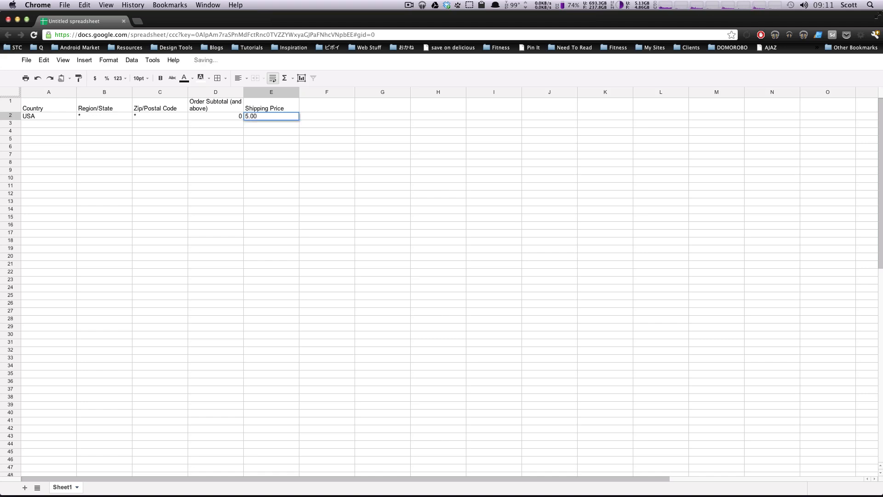
{"action": "key", "text": "Return"}
Step: Copy the USA rate row, from country through shipping price, into rows 3, 4 and 5
{"action": "key", "text": "Left"}
{"action": "key", "text": "Left"}
{"action": "key", "text": "Left"}
{"action": "key", "text": "Left"}
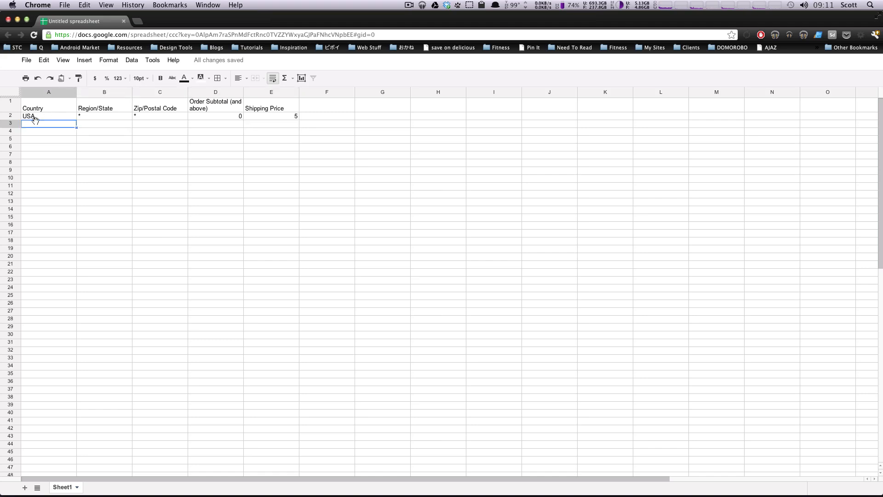
{"action": "key", "text": "Up"}
{"action": "key", "text": "Up"}
{"action": "left_click", "coordinate": [51, 116]}
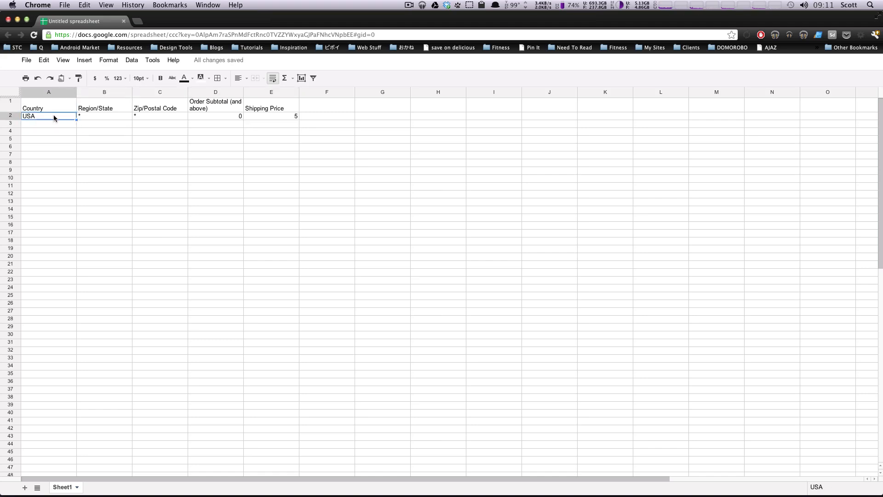
{"action": "left_click", "coordinate": [266, 115], "text": "shift"}
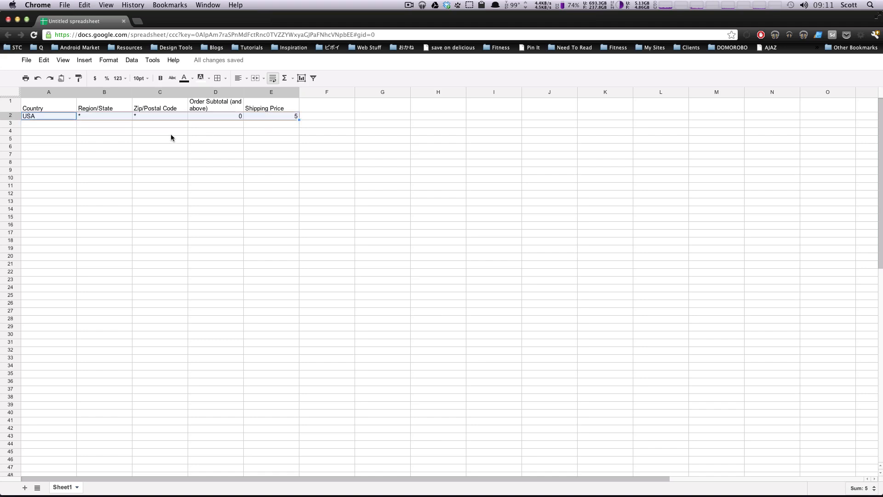
{"action": "key", "text": "ctrl+c"}
{"action": "left_click", "coordinate": [26, 123]}
{"action": "key", "text": "ctrl+v"}
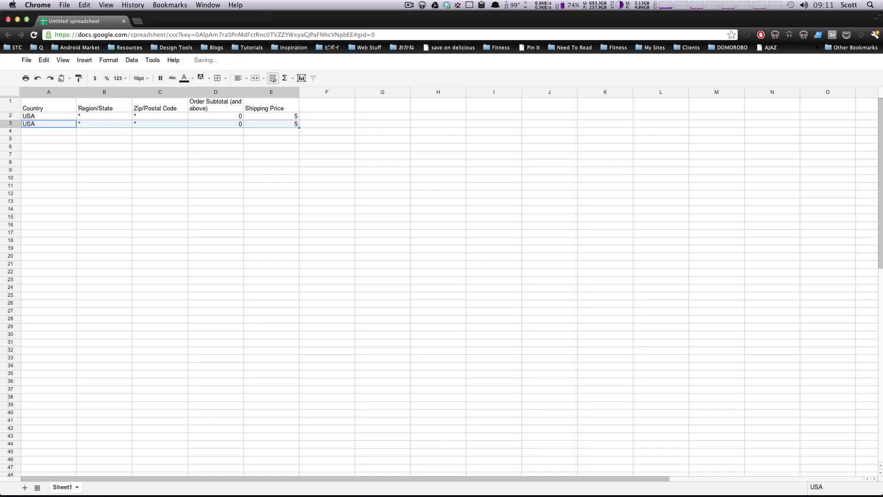
{"action": "left_click", "coordinate": [29, 131]}
{"action": "key", "text": "ctrl+v"}
{"action": "left_click", "coordinate": [32, 139]}
{"action": "key", "text": "ctrl+v"}
Step: Set the order subtotals in rows 3, 4 and 5 to 20, 50 and 100
{"action": "left_click", "coordinate": [225, 123]}
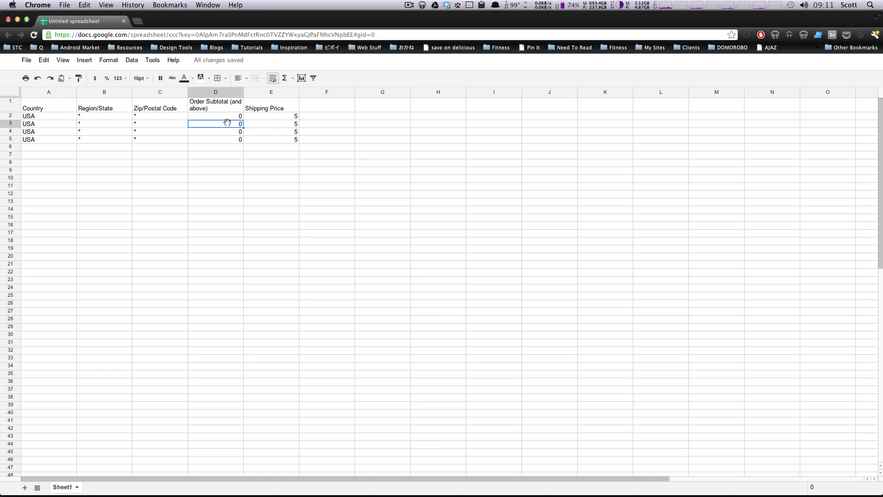
{"action": "type", "text": "20"}
{"action": "key", "text": "Return"}
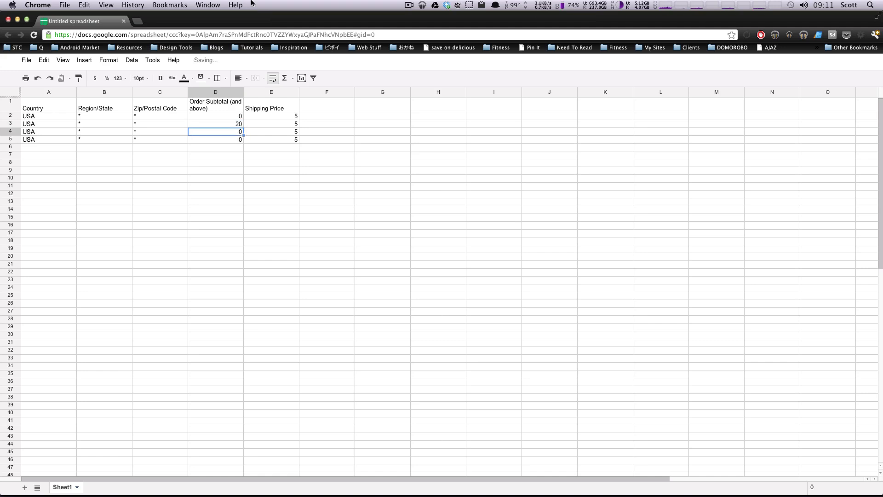
{"action": "type", "text": "50"}
{"action": "key", "text": "Return"}
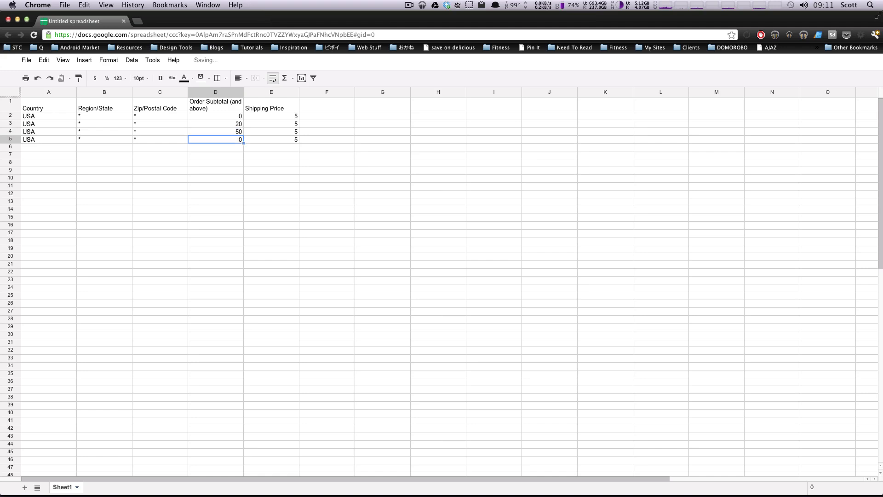
{"action": "type", "text": "100"}
{"action": "key", "text": "Return"}
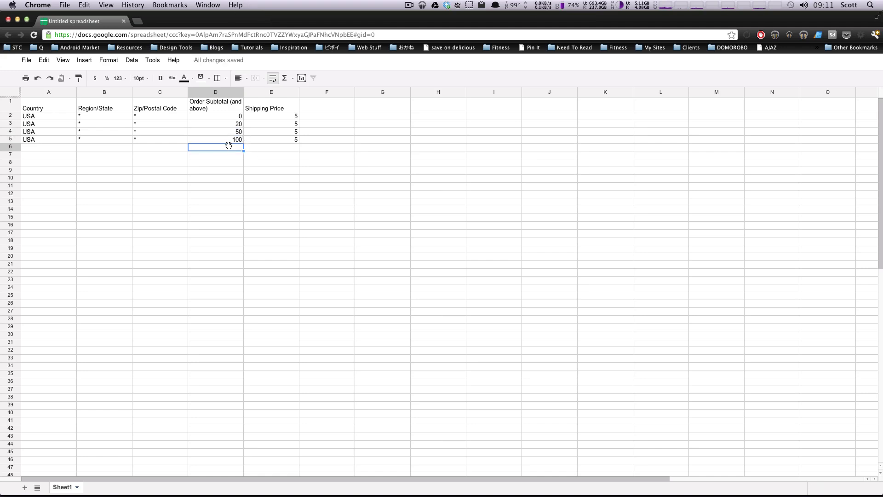
Step: Set the shipping prices to 10, 15 and 20 for the 20, 50 and 100 order subtotals
{"action": "left_click", "coordinate": [286, 140]}
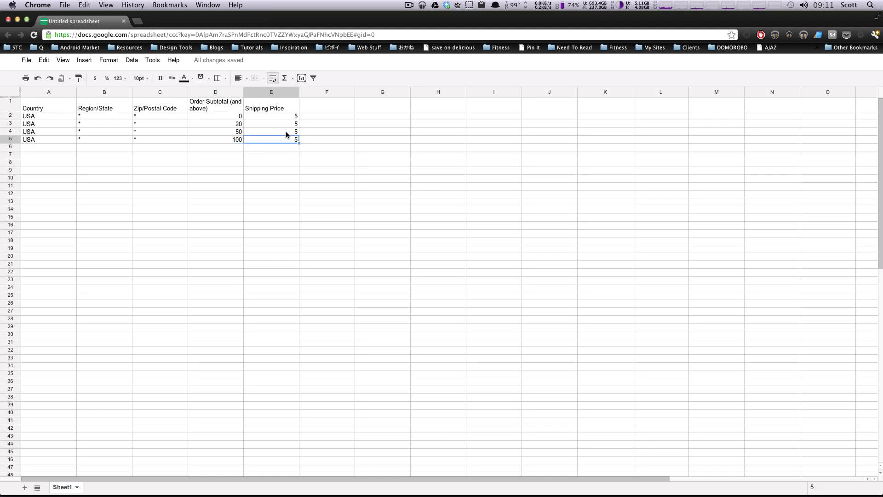
{"action": "type", "text": "20"}
{"action": "left_click", "coordinate": [286, 133]}
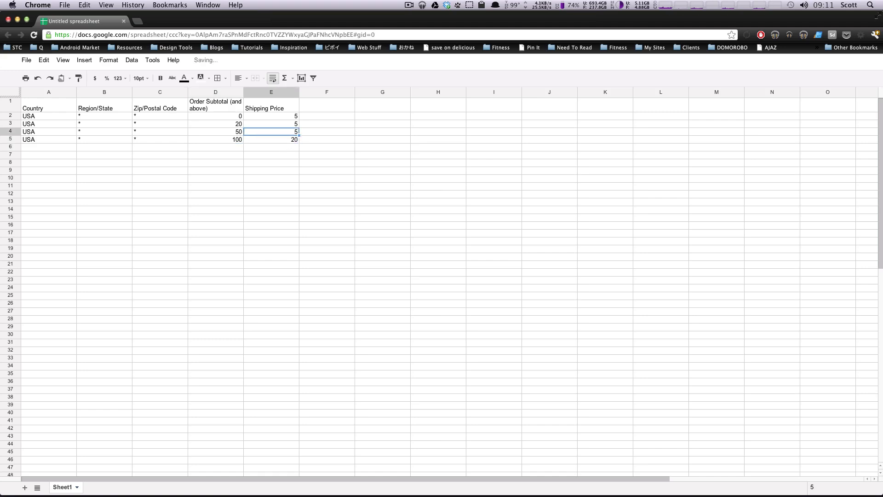
{"action": "type", "text": "15"}
{"action": "key", "text": "Up"}
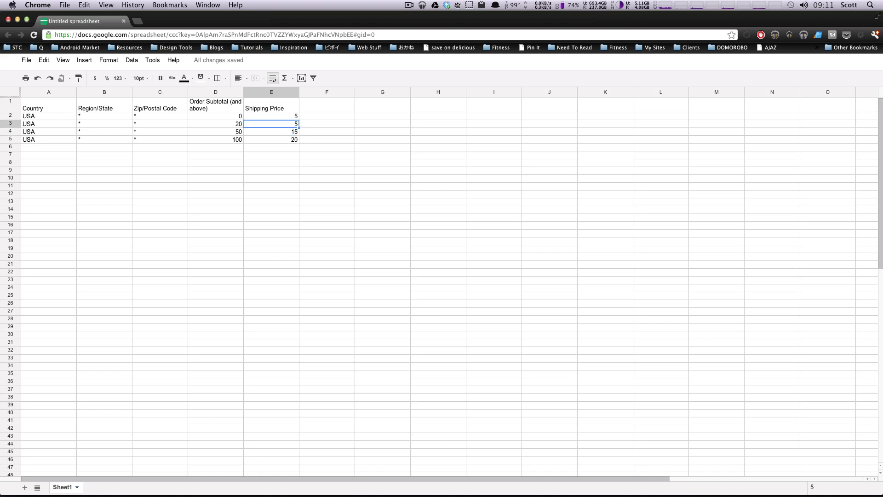
{"action": "type", "text": "10"}
{"action": "key", "text": "Return"}
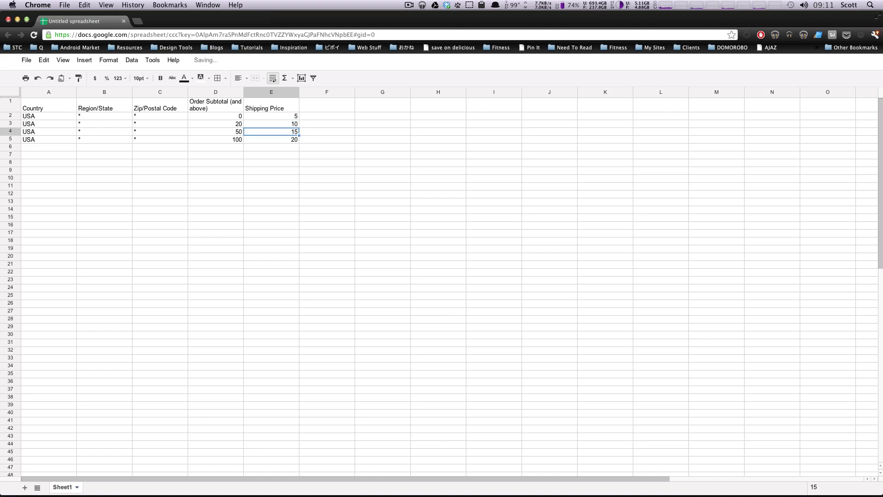
Step: Review the USA rate rows, comparing each order subtotal tier with its shipping price
{"action": "left_click", "coordinate": [261, 159]}
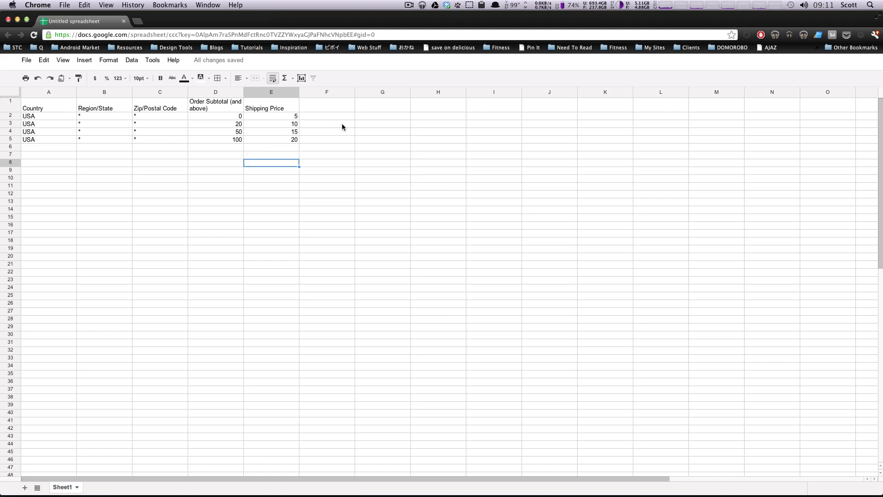
{"action": "left_click", "coordinate": [227, 148]}
{"action": "left_click", "coordinate": [290, 164]}
{"action": "left_click", "coordinate": [286, 140]}
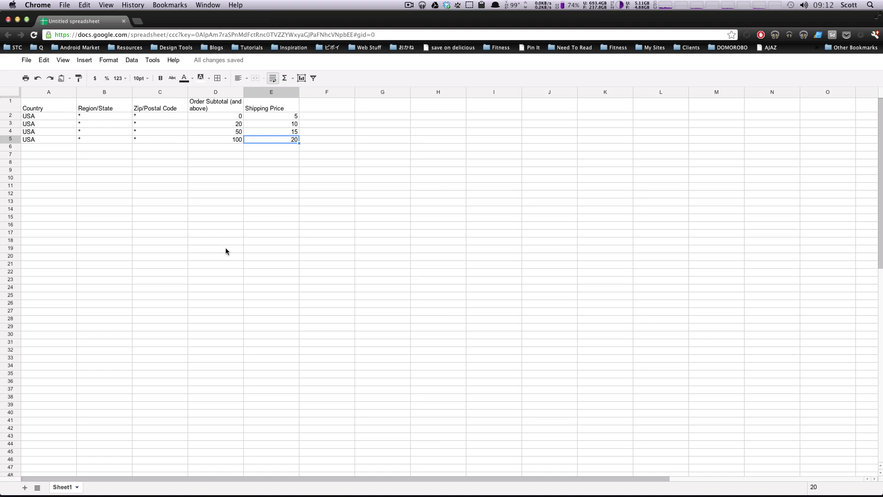
{"action": "left_click", "coordinate": [242, 187]}
{"action": "left_click_drag", "start_coordinate": [286, 116], "coordinate": [62, 132]}
{"action": "left_click", "coordinate": [270, 140]}
Step: Switch to the Magento Admin Panel window and change the configuration scope to Default Config
{"action": "key", "text": "super+Tab"}
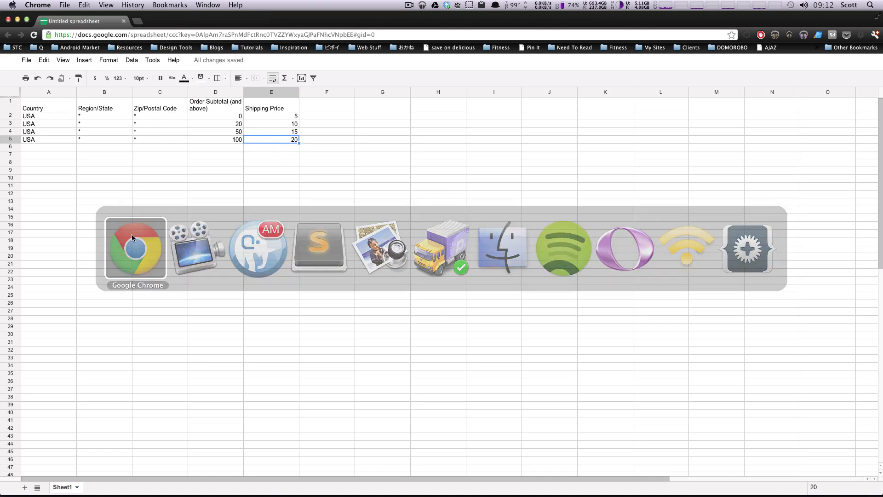
{"action": "left_click", "coordinate": [132, 238]}
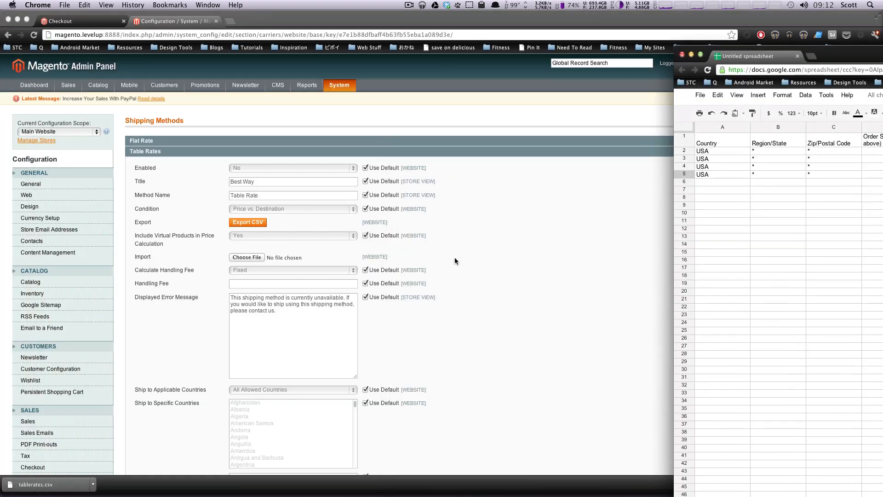
{"action": "left_click", "coordinate": [455, 258]}
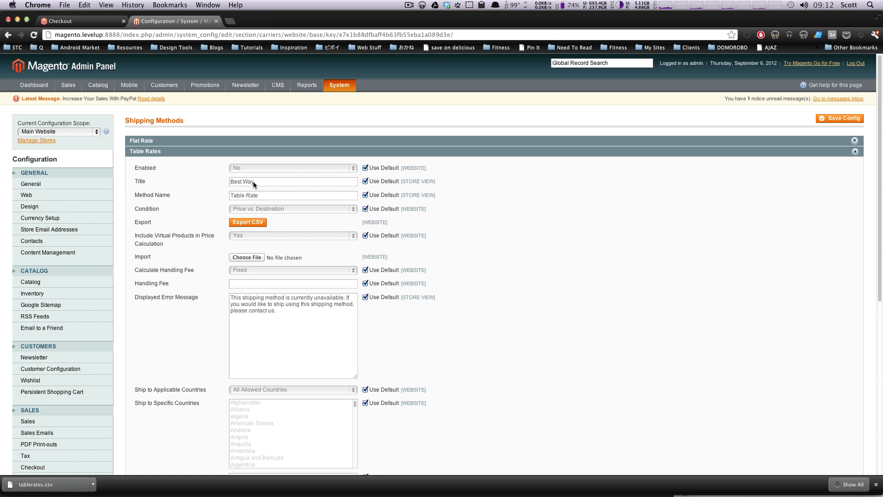
{"action": "left_click", "coordinate": [56, 133]}
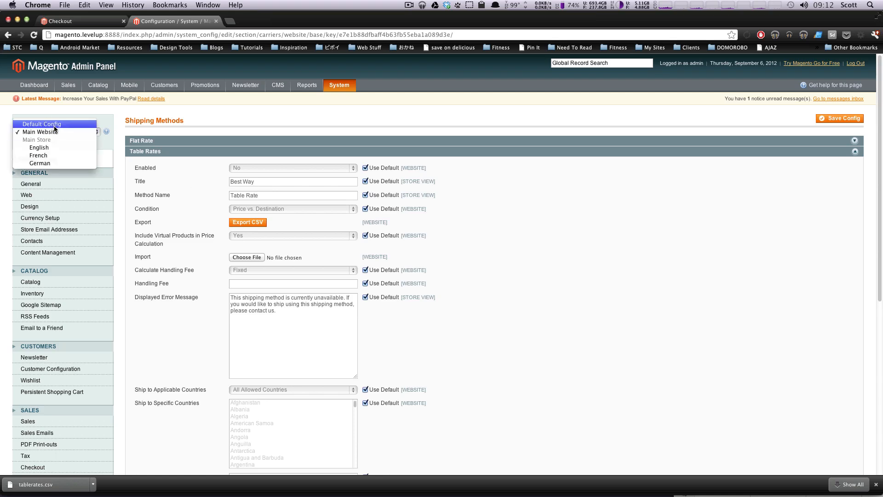
{"action": "left_click", "coordinate": [61, 129]}
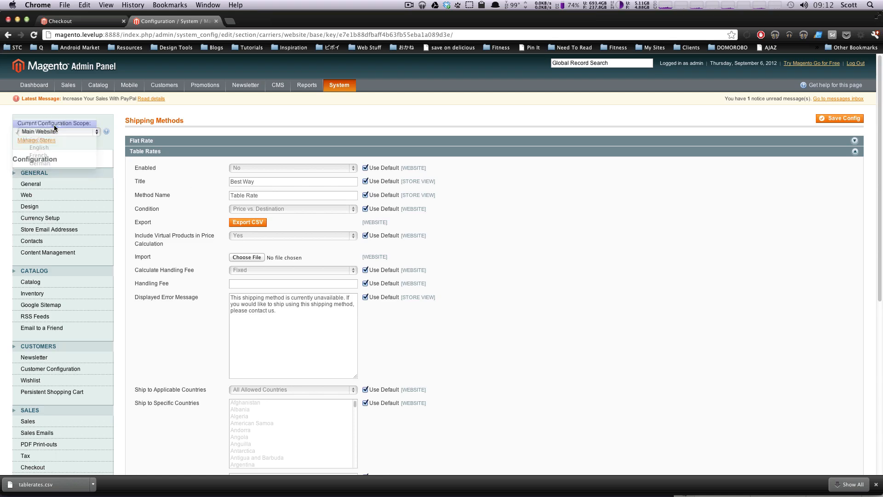
Step: Review the Table Rates title, method name and condition settings, and collapse the Table Rates section
{"action": "triple_click", "coordinate": [271, 187]}
{"action": "triple_click", "coordinate": [272, 198]}
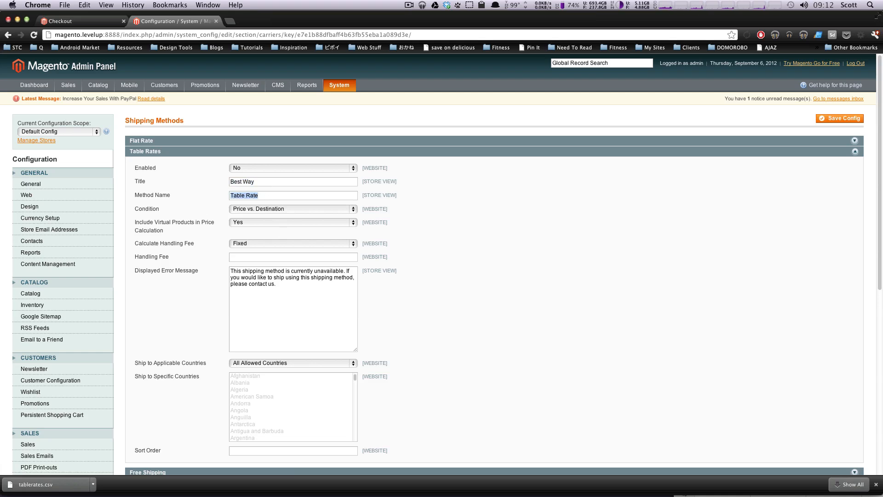
{"action": "scroll", "coordinate": [871, 141], "scroll_direction": "down", "scroll_amount": 3}
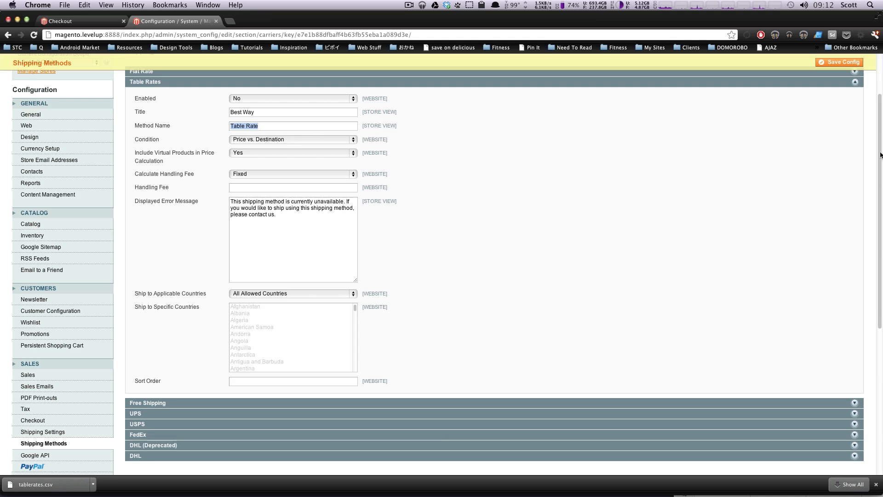
{"action": "scroll", "coordinate": [872, 163], "scroll_direction": "up", "scroll_amount": 3}
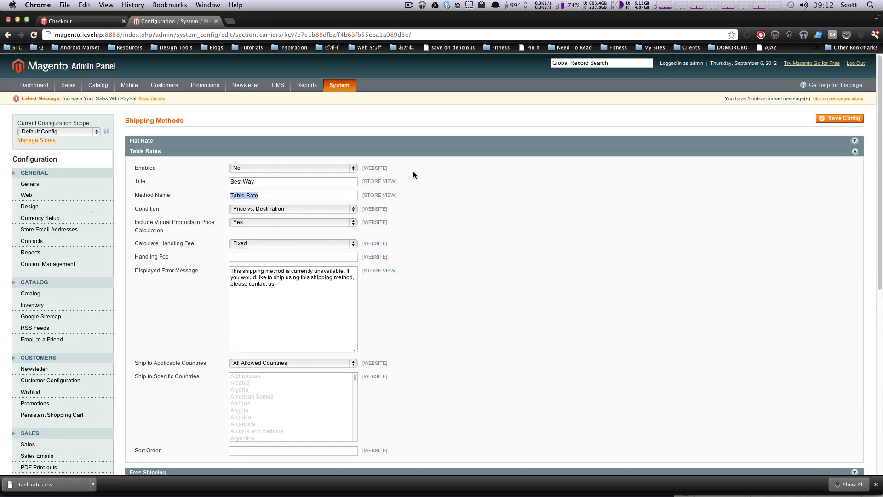
{"action": "left_click", "coordinate": [296, 207]}
{"action": "left_click", "coordinate": [470, 210]}
{"action": "left_click", "coordinate": [338, 152]}
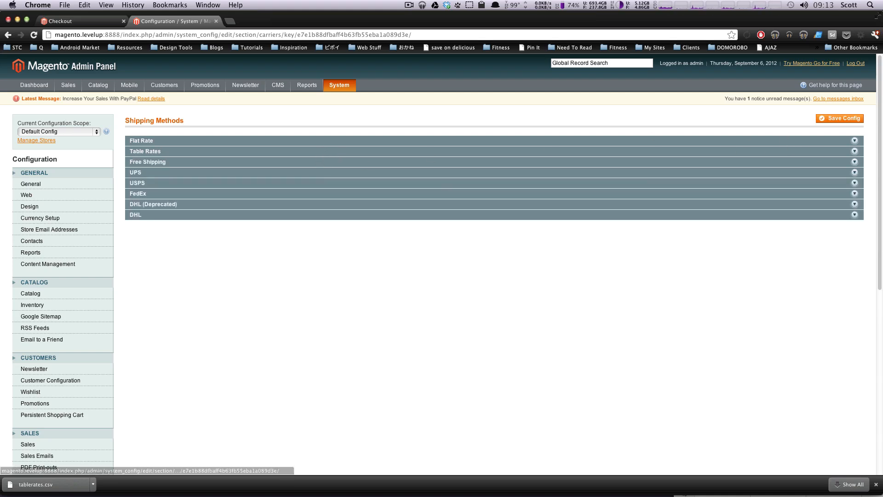